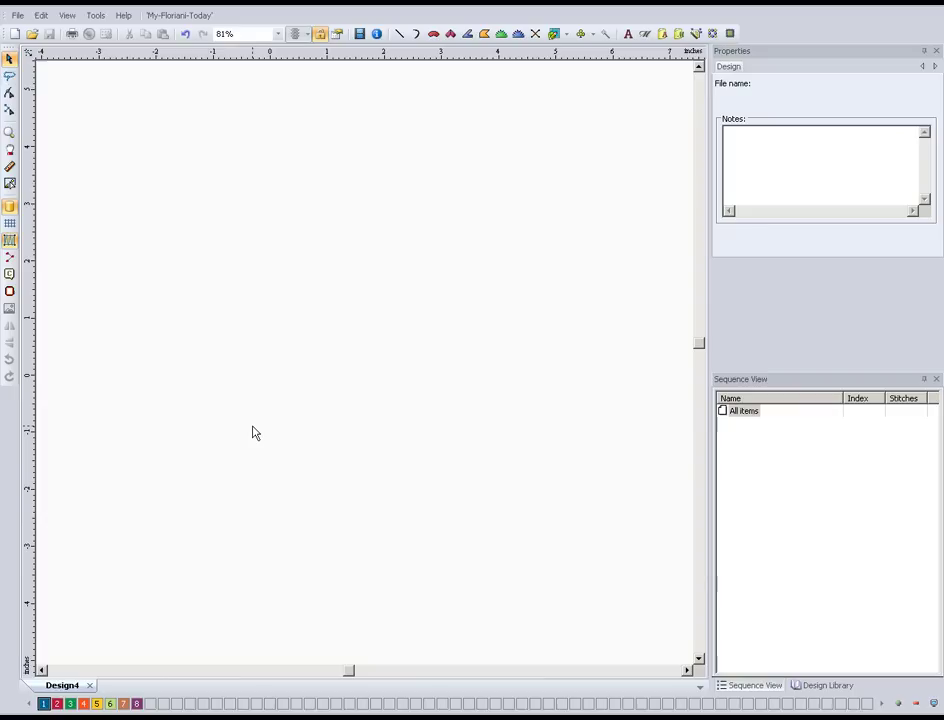
Step: Add new lettering reading 'Tina' to the canvas with a height of 1.25 inches
left_click(629, 35)
left_click(143, 301)
type("A")
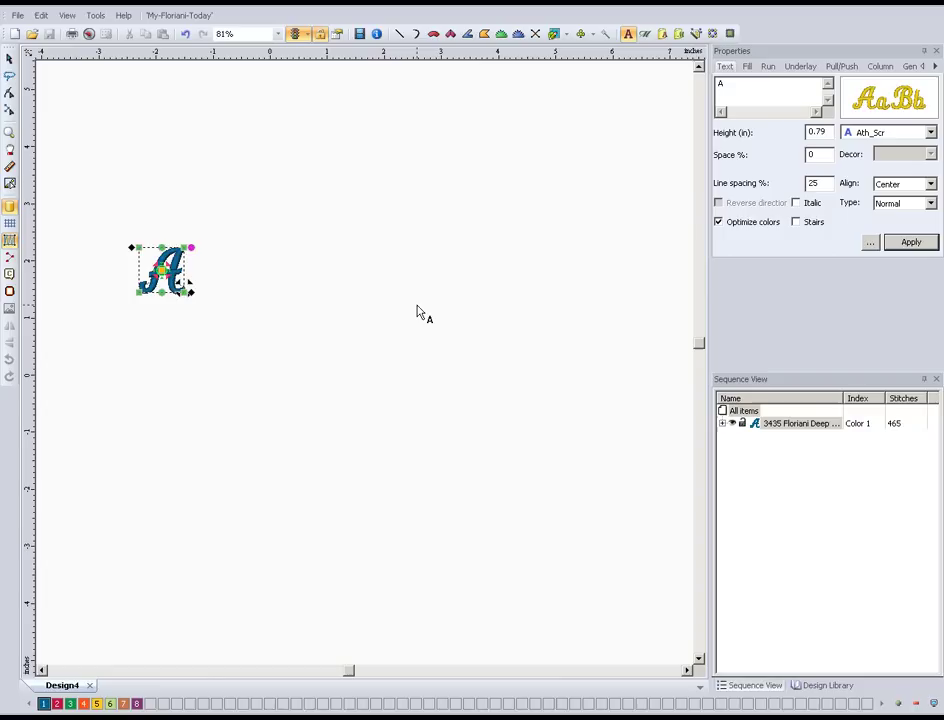
double_click(740, 86)
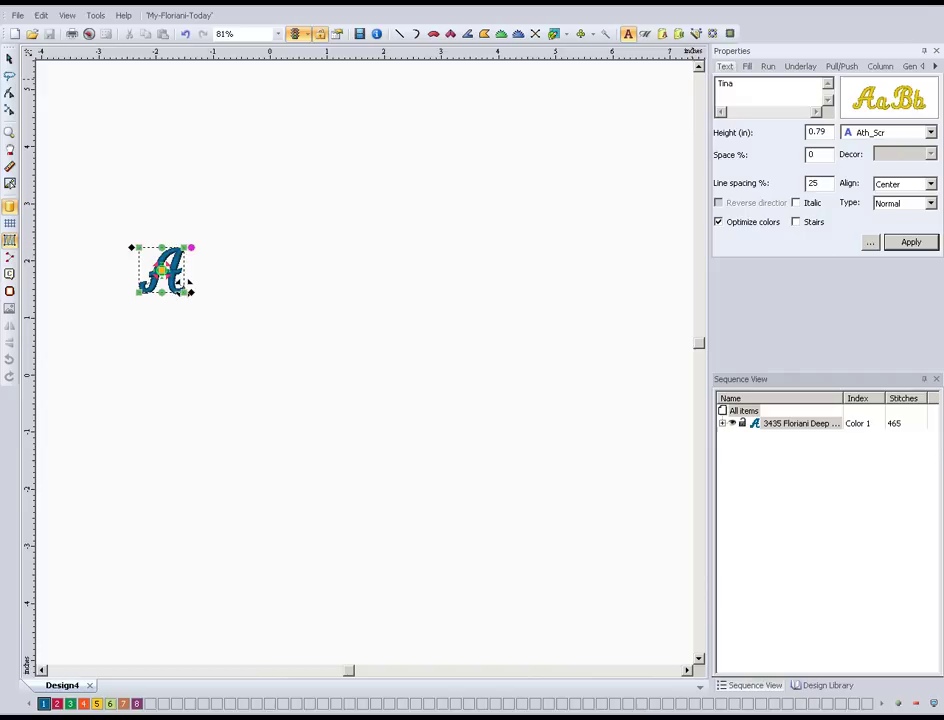
double_click(826, 132)
type("1.25")
Step: Apply the Tina lettering, reposition it, and tighten the n–a and T–ina gaps
left_click(912, 243)
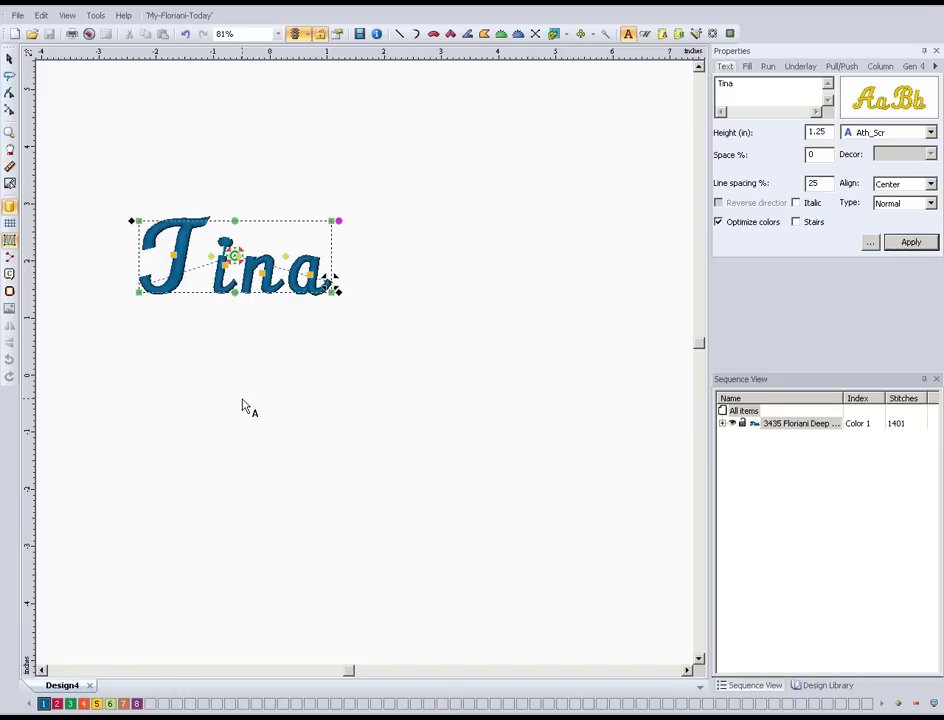
left_click_drag(264, 265, 362, 352)
scroll(333, 347, "up", 2)
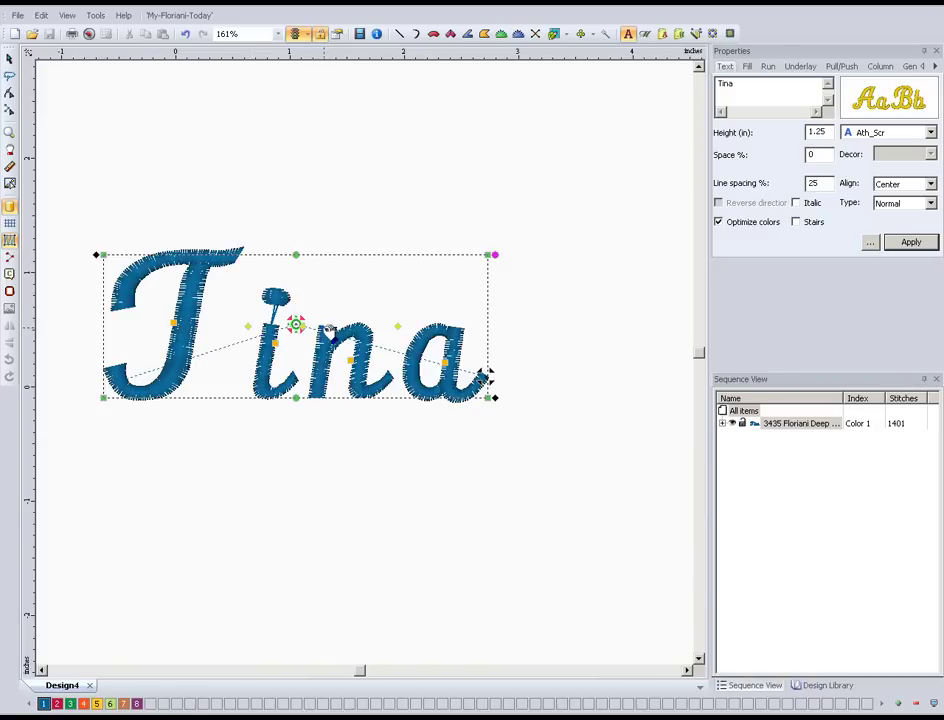
left_click_drag(397, 326, 373, 327)
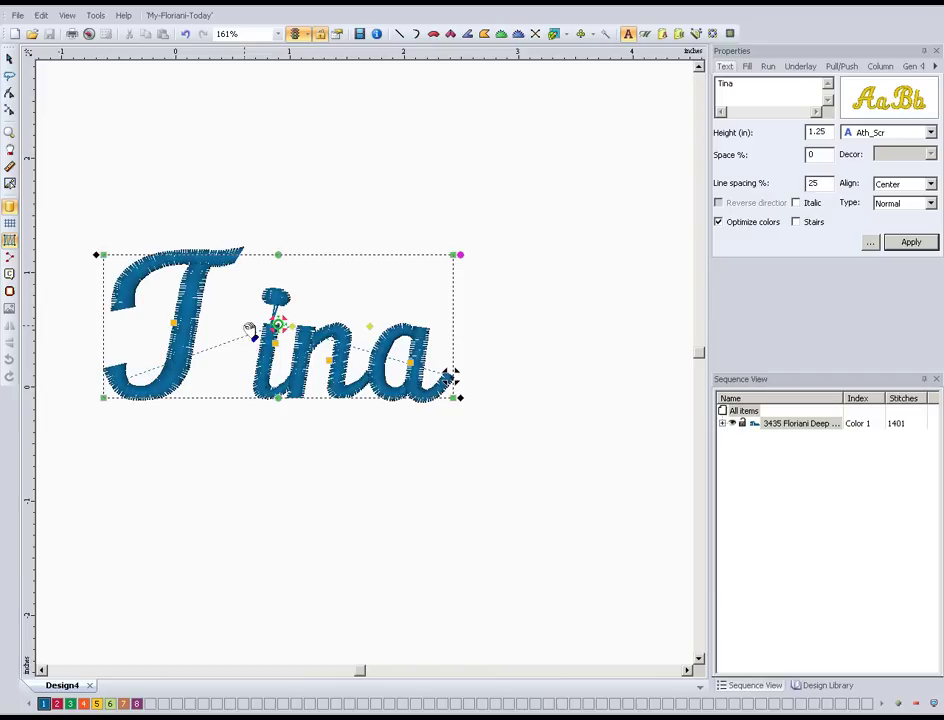
left_click_drag(247, 327, 221, 329)
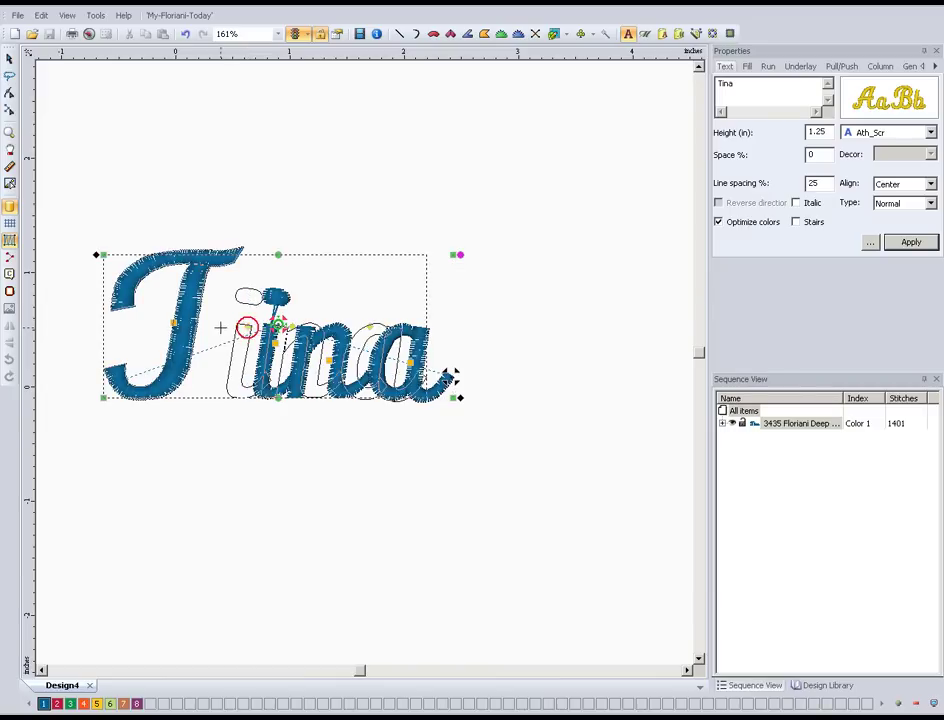
Step: Lower the satin fill density to 0.30 mm and apply it
left_click(747, 66)
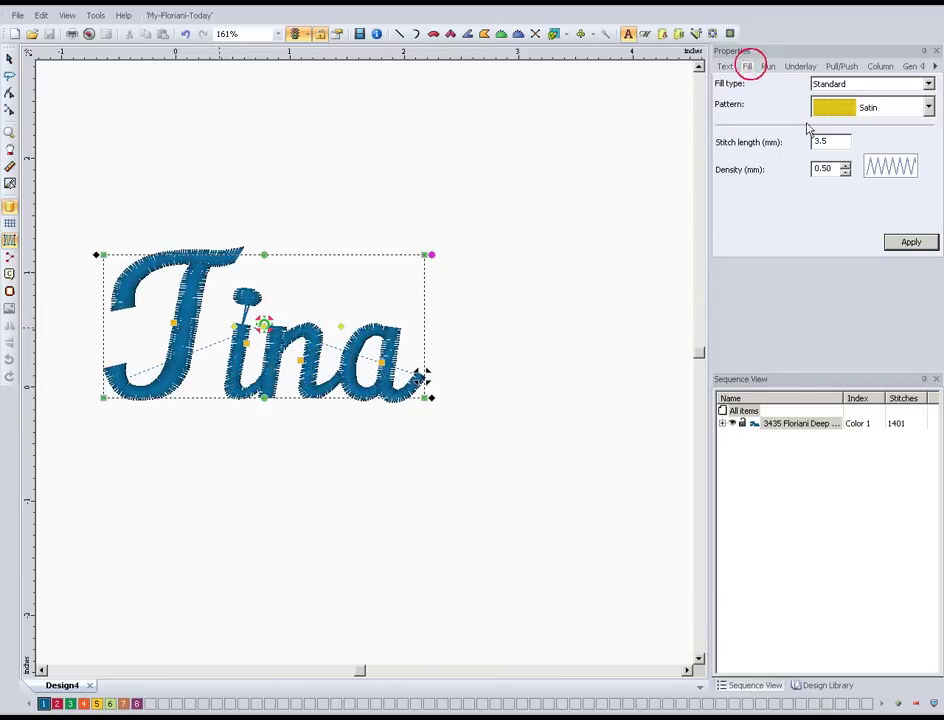
left_click(845, 172)
left_click(845, 172)
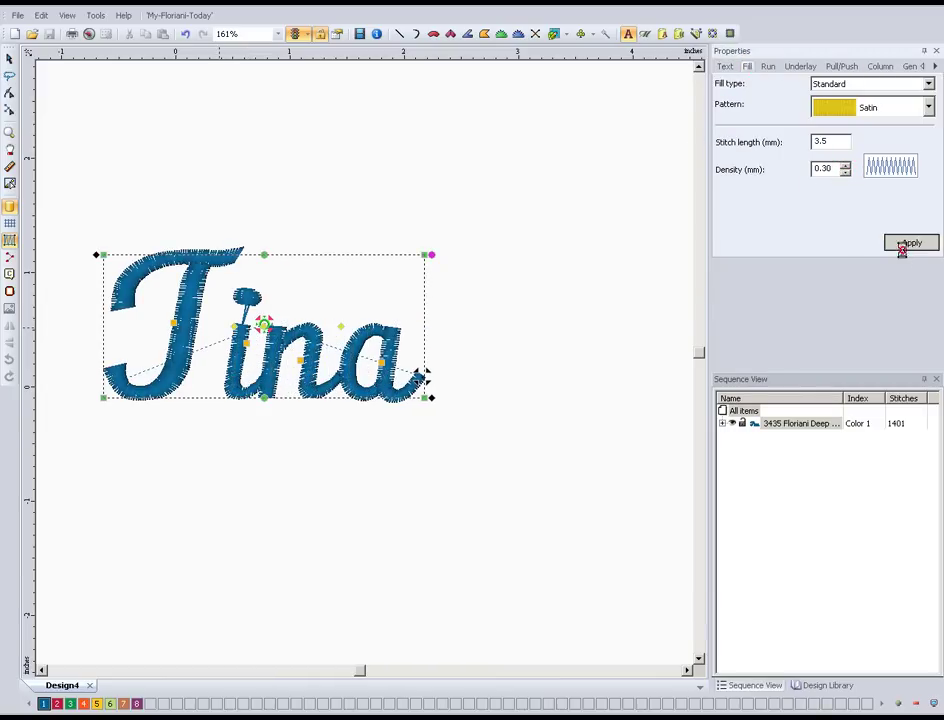
left_click(903, 246)
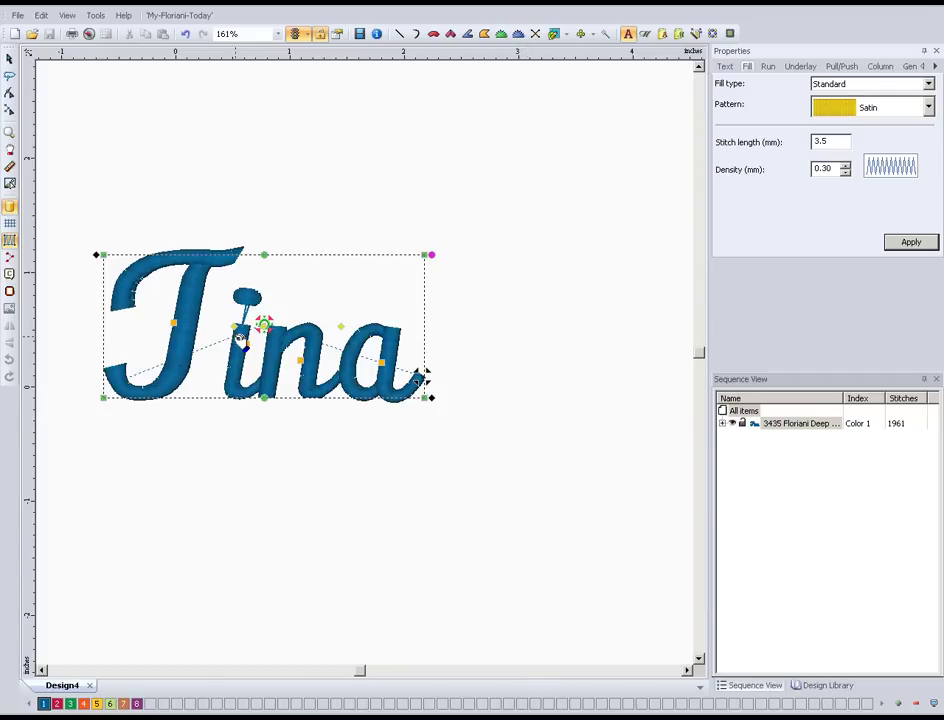
Step: Zoom in closely on the Tina lettering and return to the selection tool
left_click(729, 68)
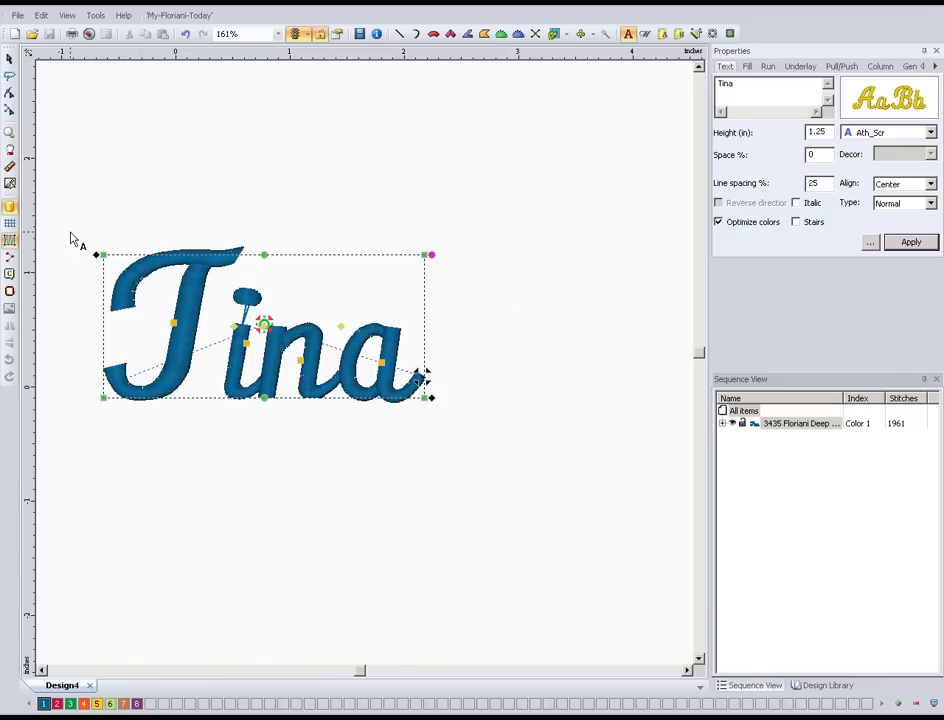
left_click(9, 132)
left_click_drag(78, 233, 460, 418)
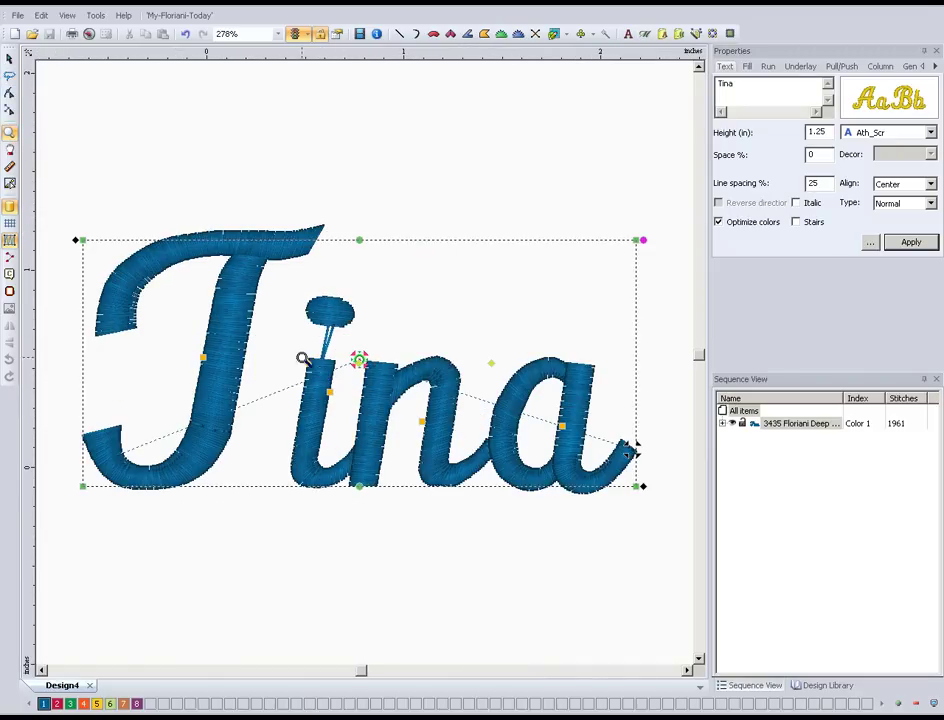
left_click(9, 58)
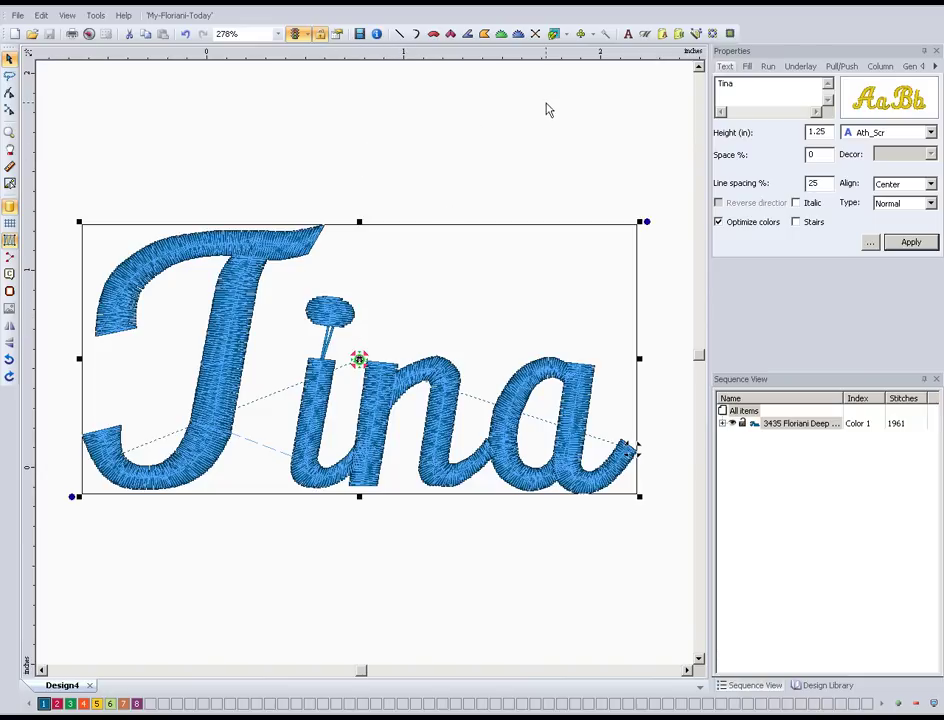
Step: Reposition the final 'a' beside the 'n', then try stretching and resetting the word spacing
left_click(628, 34)
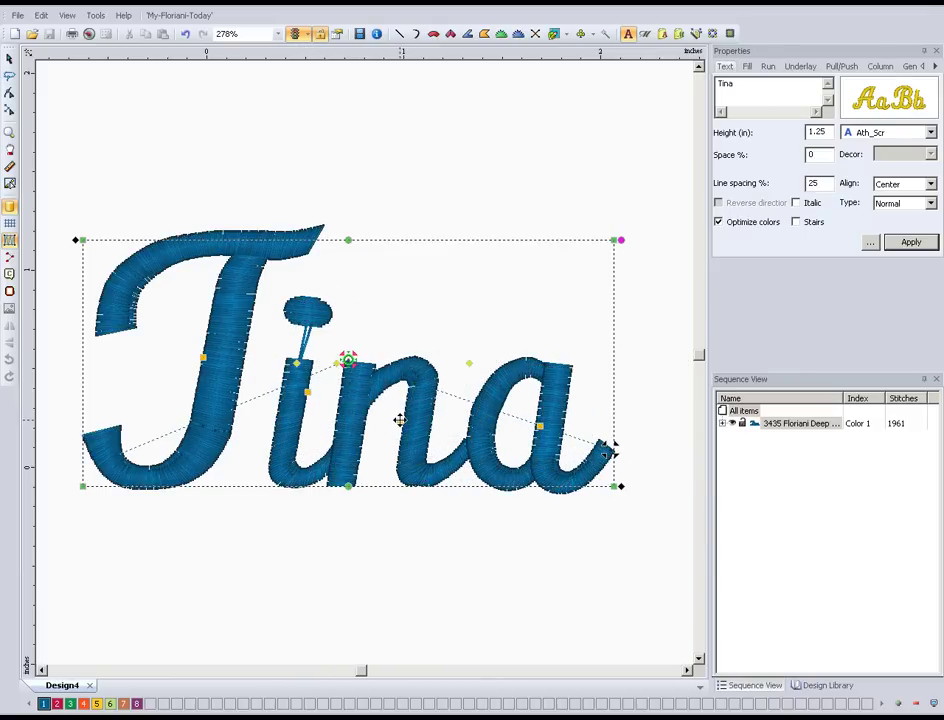
left_click(541, 428)
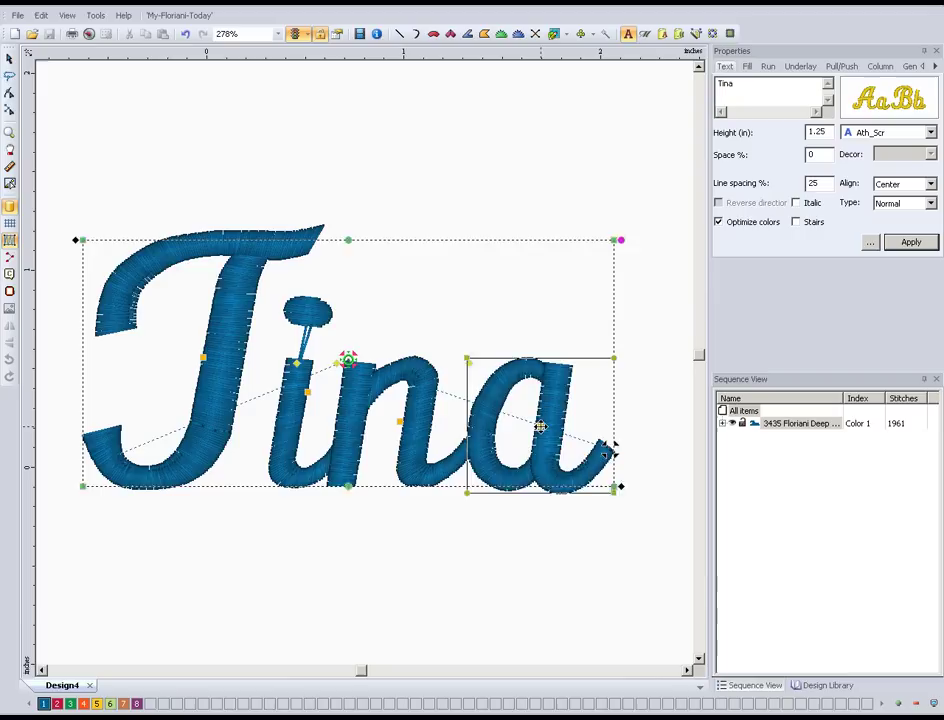
mouse_move(541, 428)
left_mouse_down()
mouse_move(552, 391)
mouse_move(538, 335)
mouse_move(537, 421)
left_mouse_up()
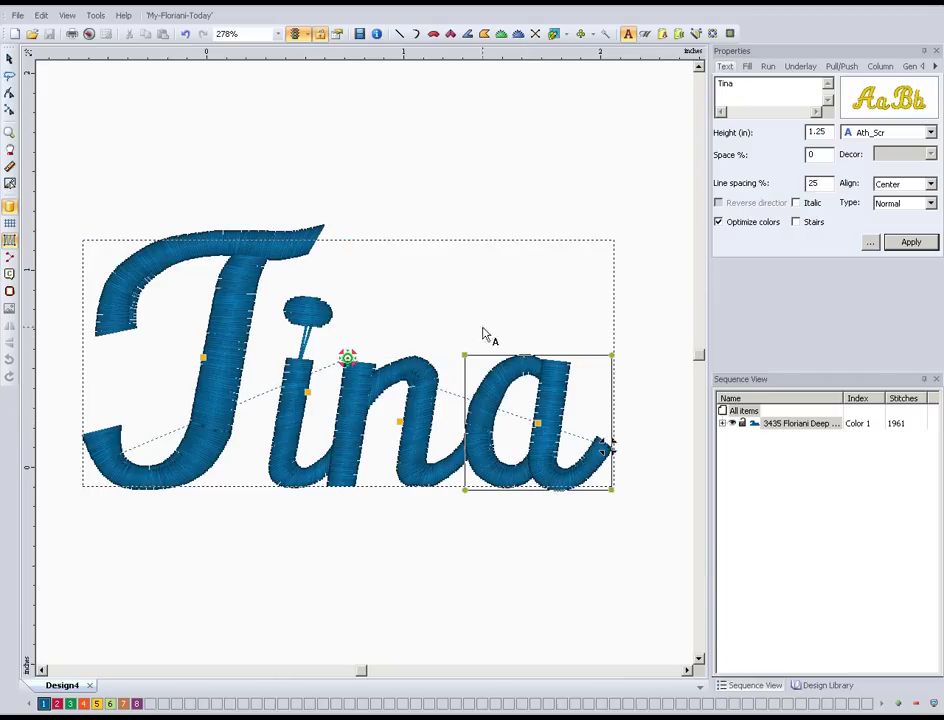
left_click(318, 363)
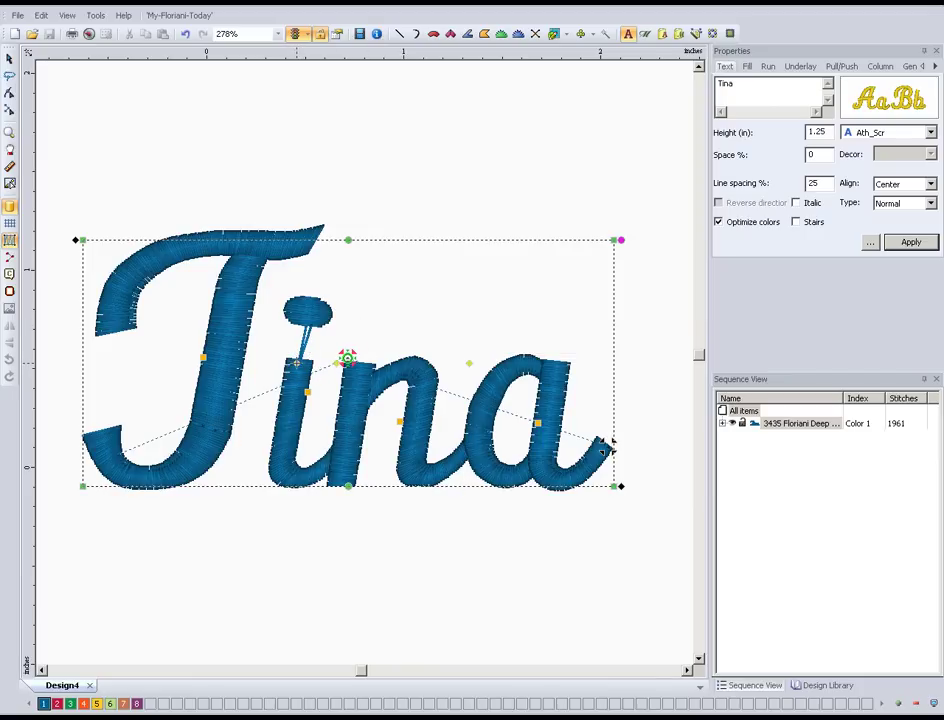
left_click_drag(297, 361, 398, 361)
left_click_drag(612, 441, 612, 441)
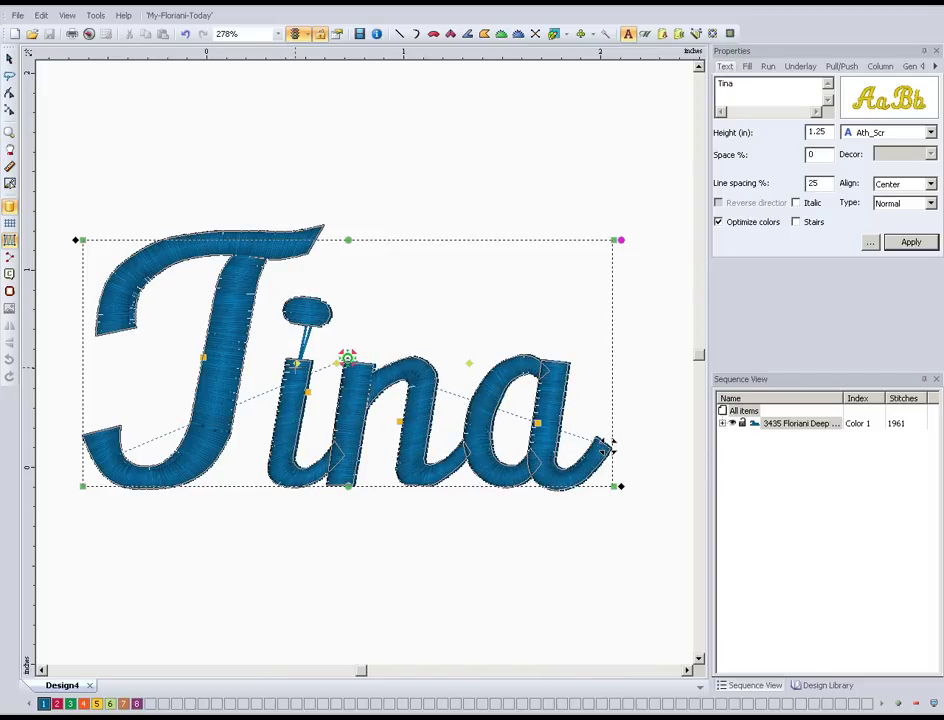
Step: Fine-tune the kerning of i, n and a relative to the T until spacing looks even
left_click_drag(612, 441, 600, 443)
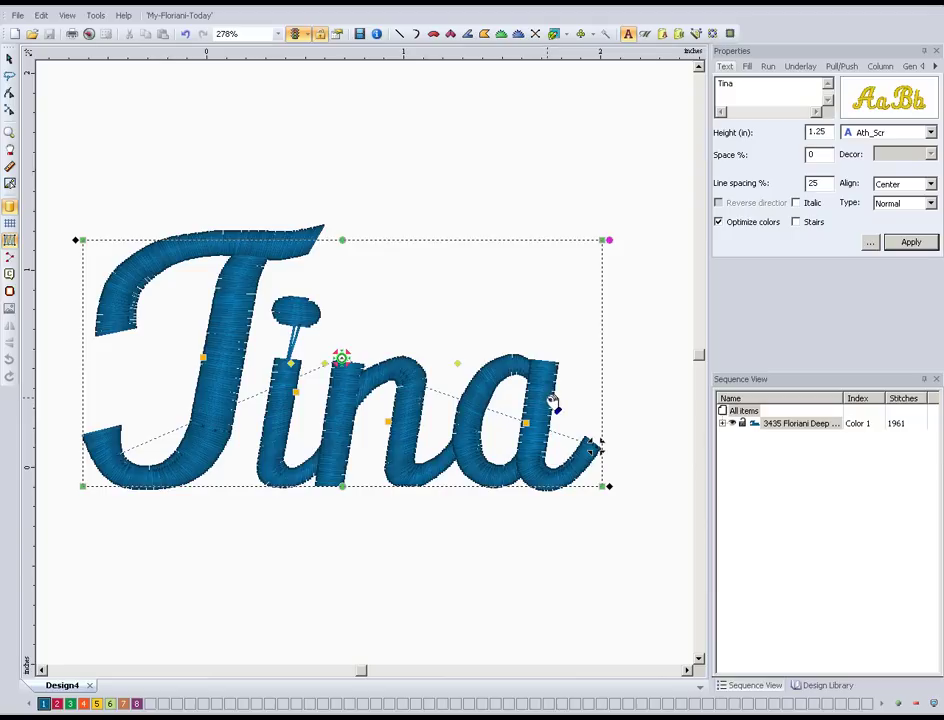
left_click(325, 362)
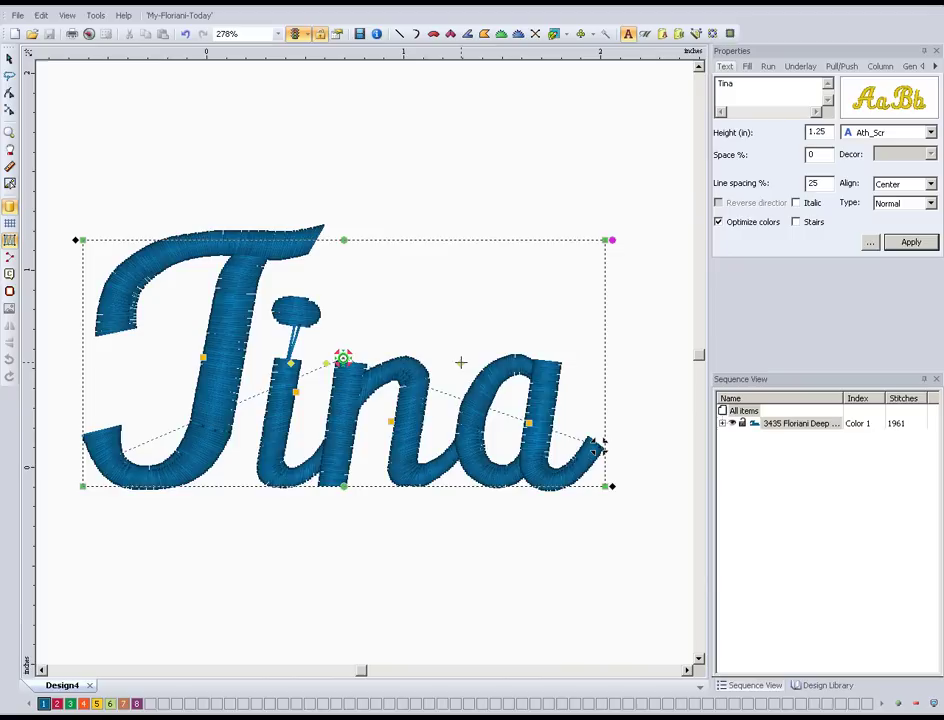
left_click_drag(458, 363, 459, 362)
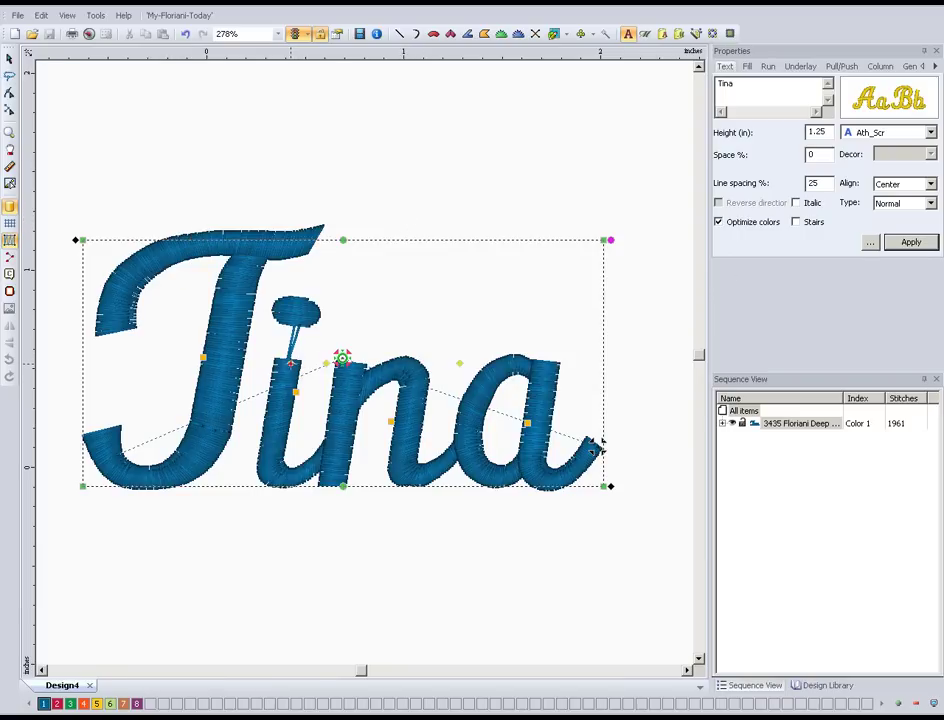
mouse_move(600, 443)
left_mouse_down()
mouse_move(655, 446)
mouse_move(602, 444)
left_mouse_up()
left_click_drag(290, 360, 242, 358)
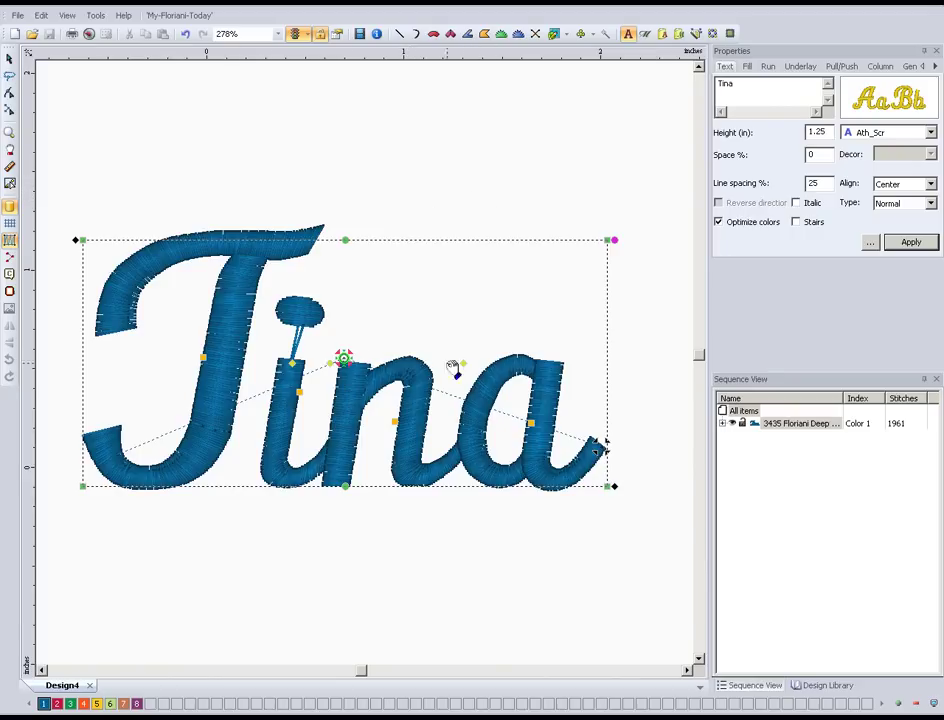
left_click(752, 86)
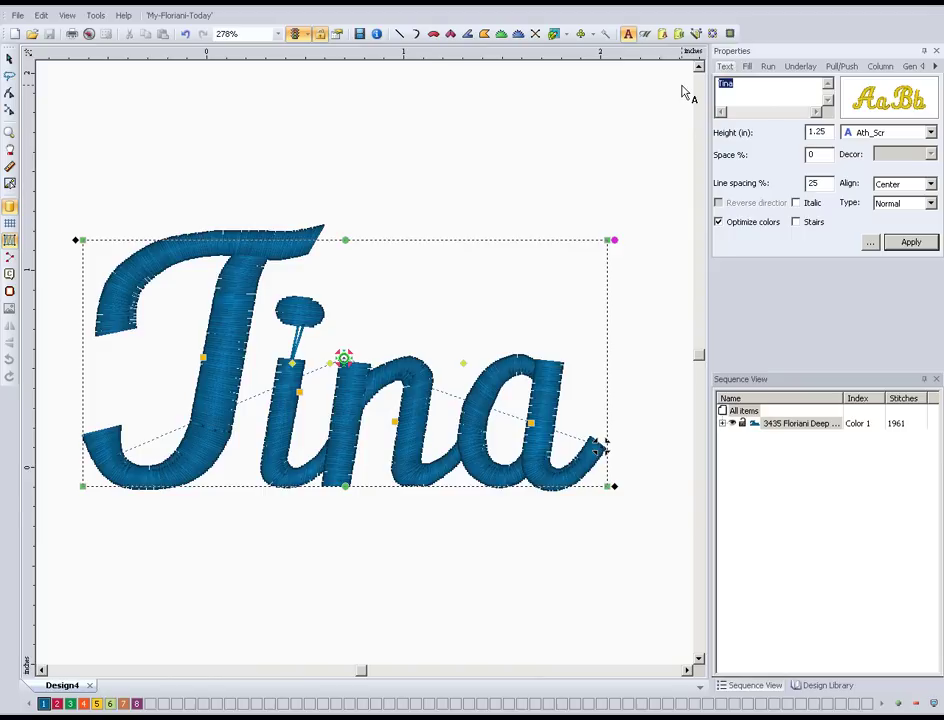
type("Jennifer")
left_click(910, 242)
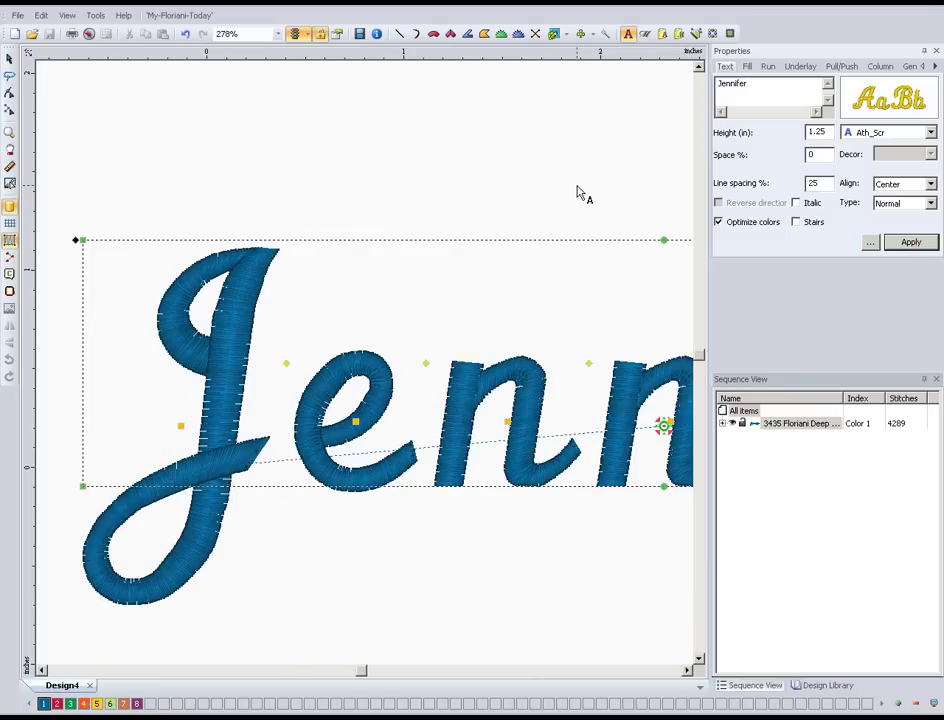
left_click(532, 208)
scroll(550, 276, "down", 2)
scroll(555, 350, "up", 1)
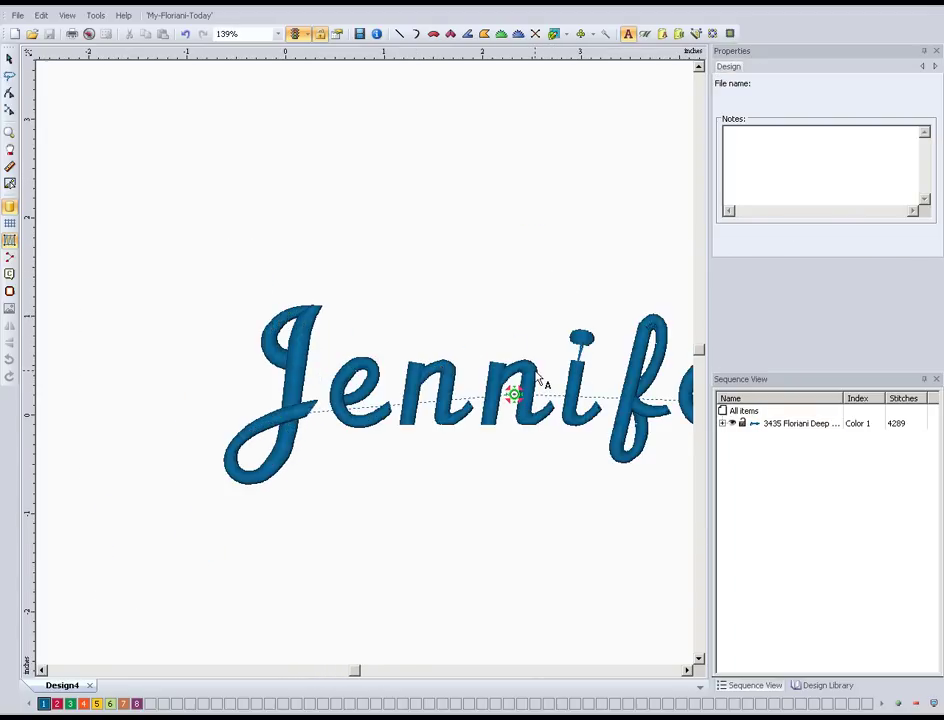
left_click(687, 670)
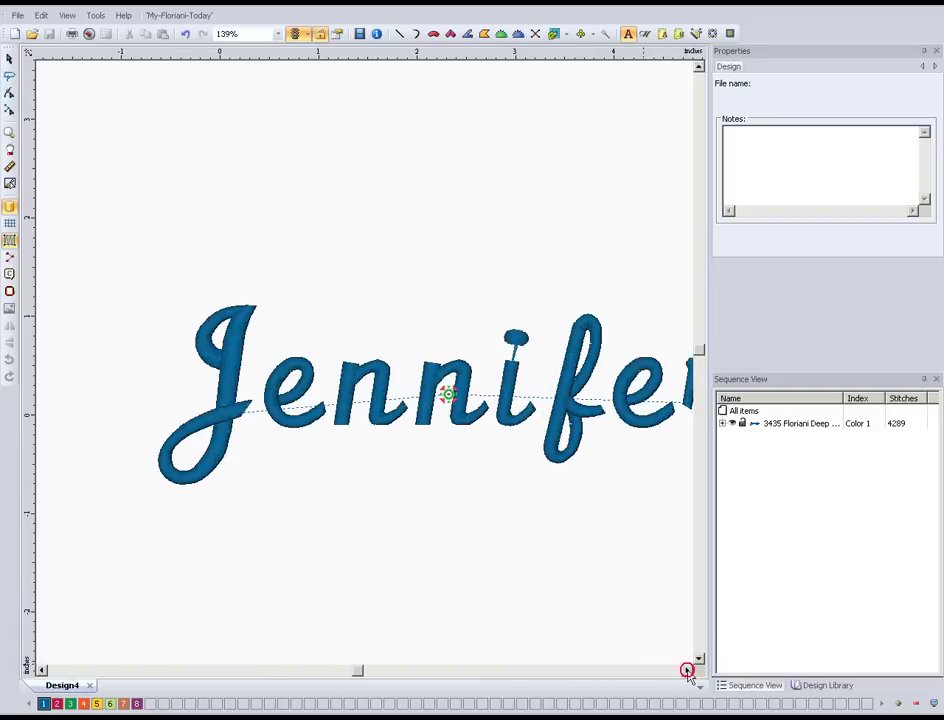
left_click(687, 670)
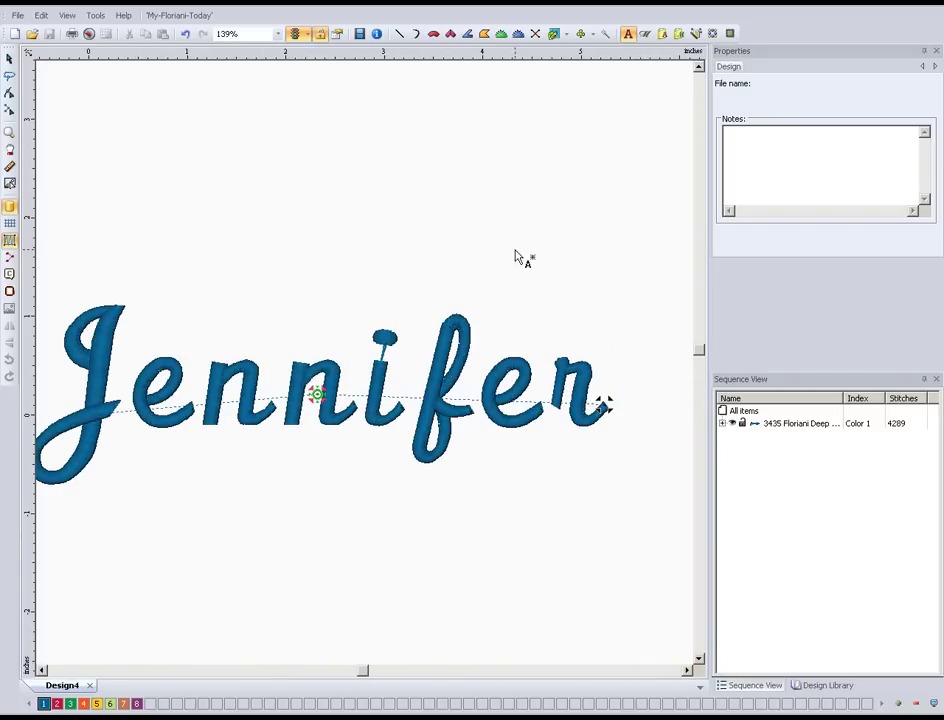
left_click(699, 661)
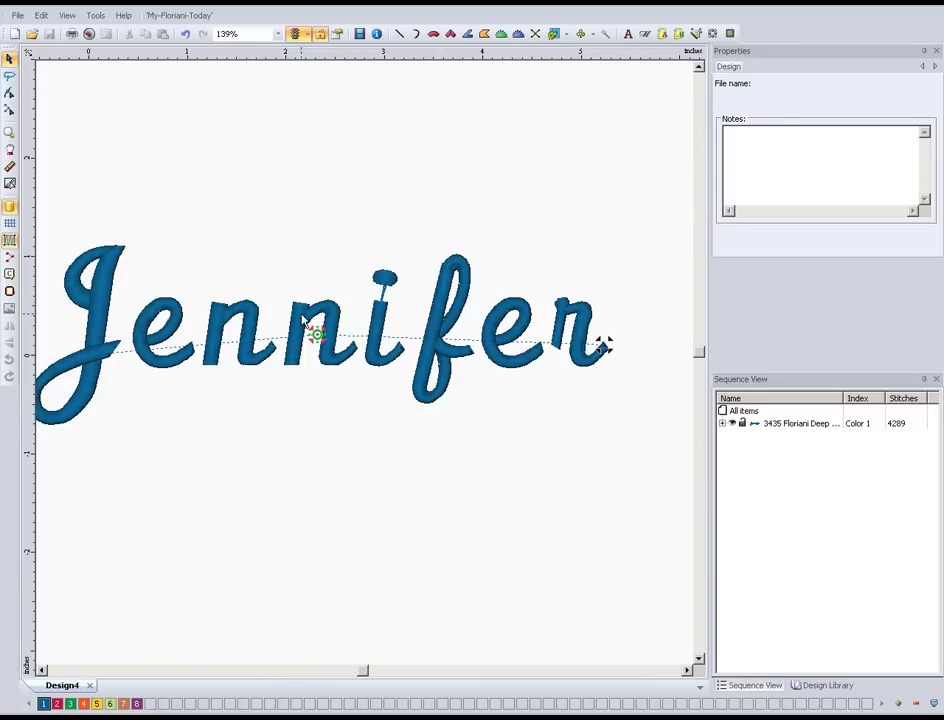
Step: Set the Jennifer lettering's letter spacing to -10% and apply it
left_click(302, 314)
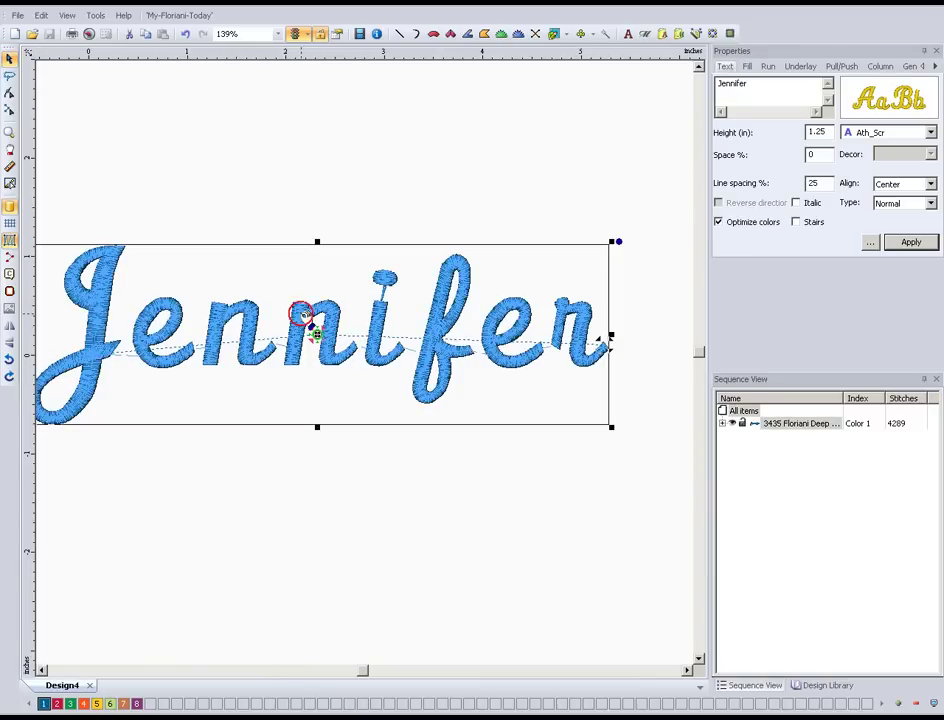
left_click(628, 34)
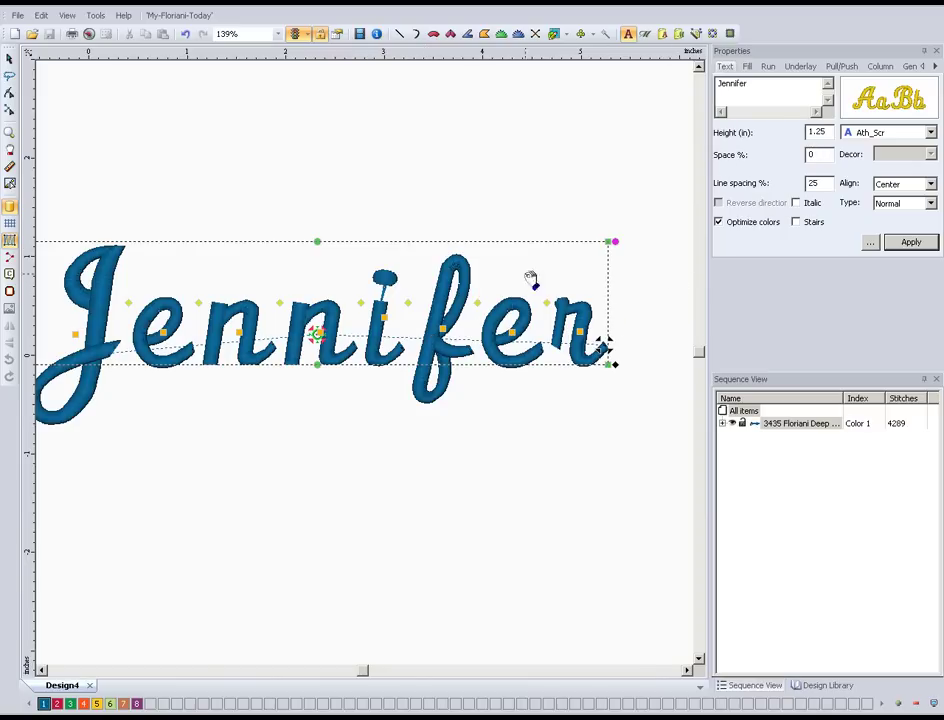
double_click(820, 154)
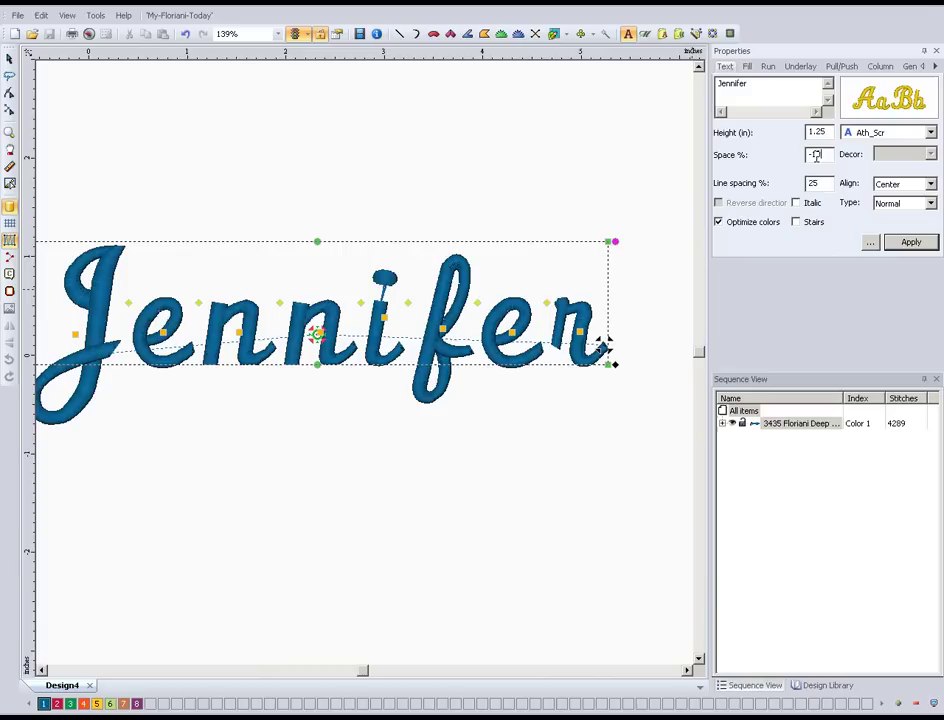
left_click(910, 242)
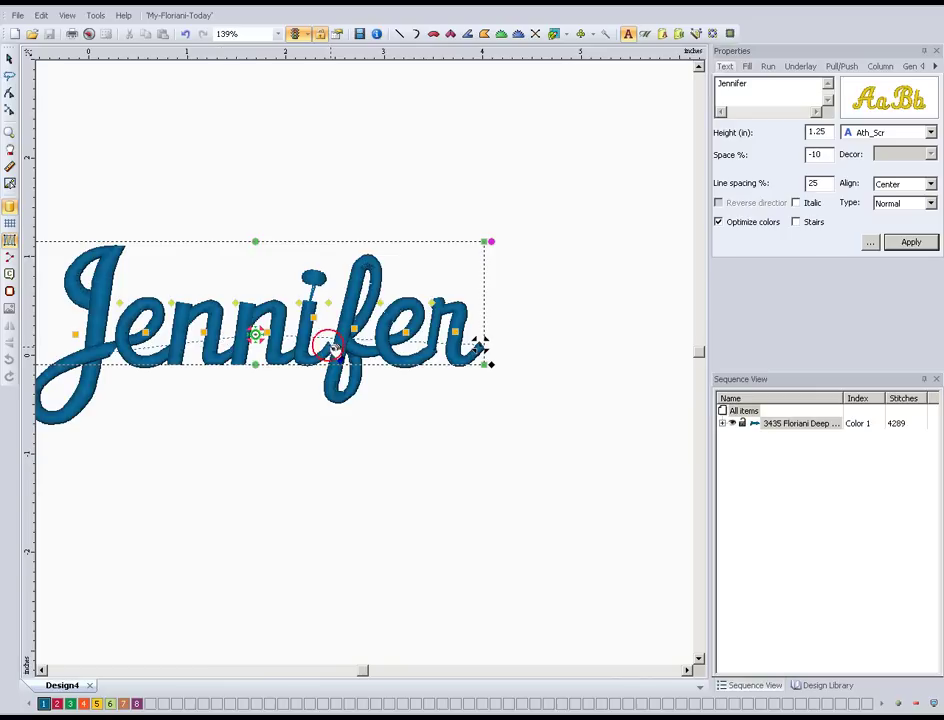
Step: Restore the letter spacing to 0% and zoom in on the J, e and n
scroll(332, 348, "up", 2)
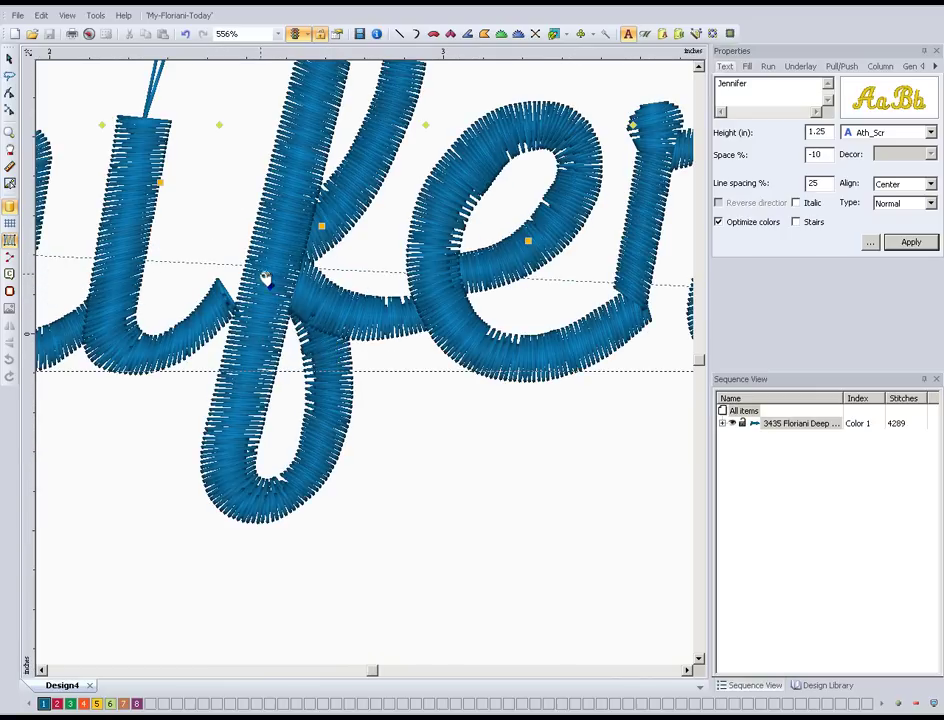
scroll(255, 282, "down", 2)
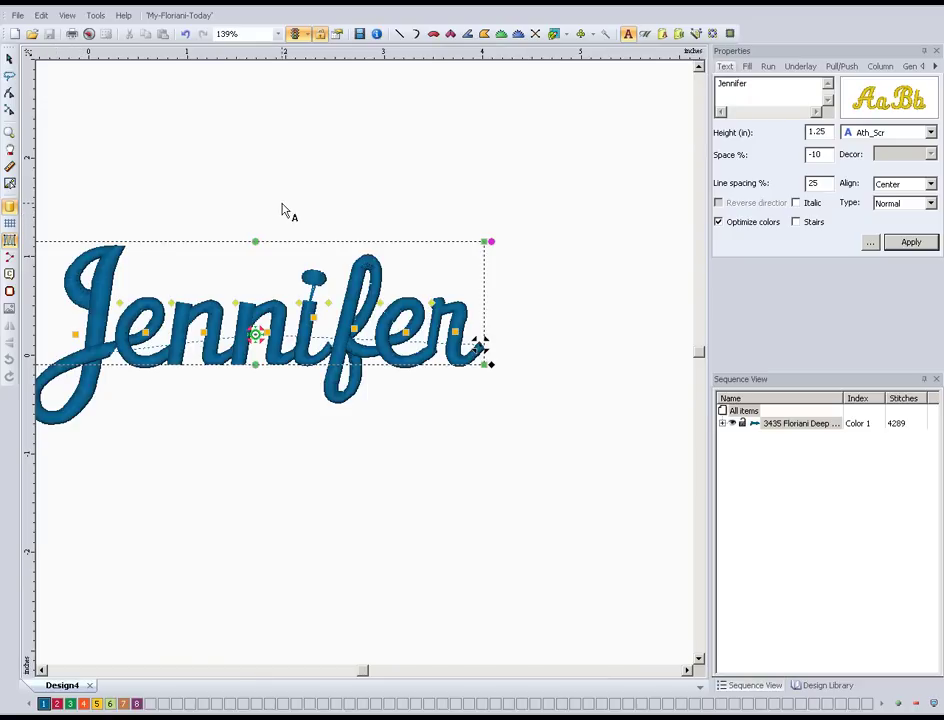
double_click(818, 155)
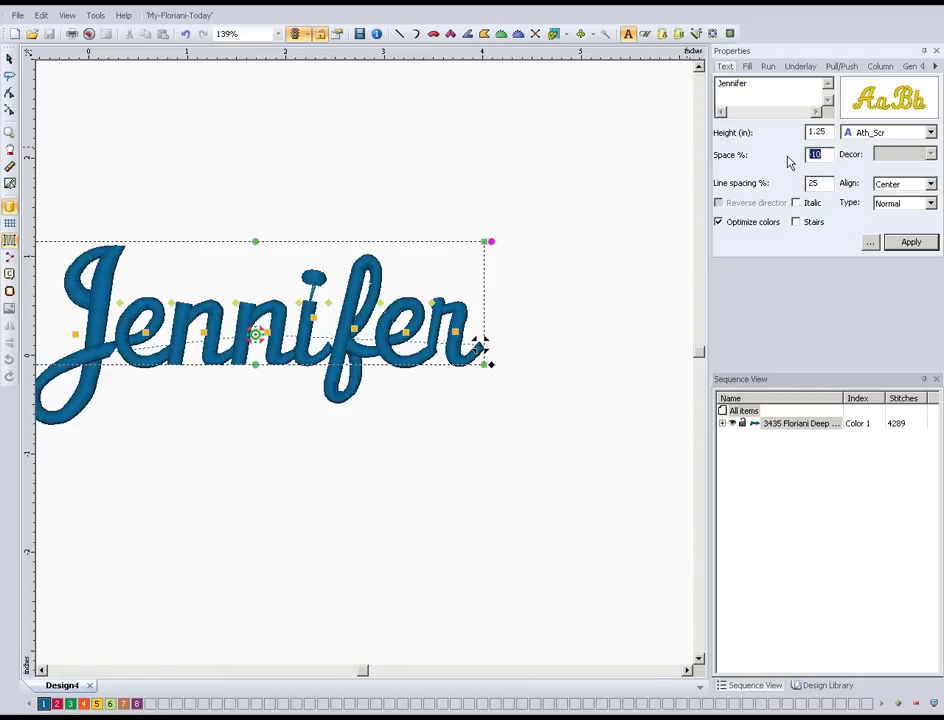
left_click(909, 243)
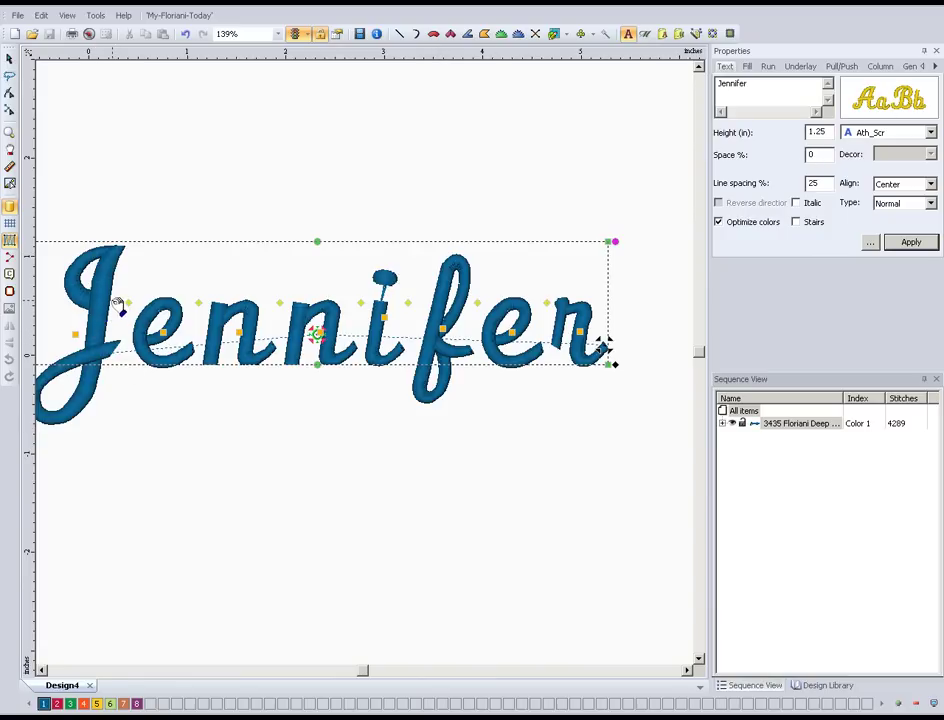
left_click(9, 136)
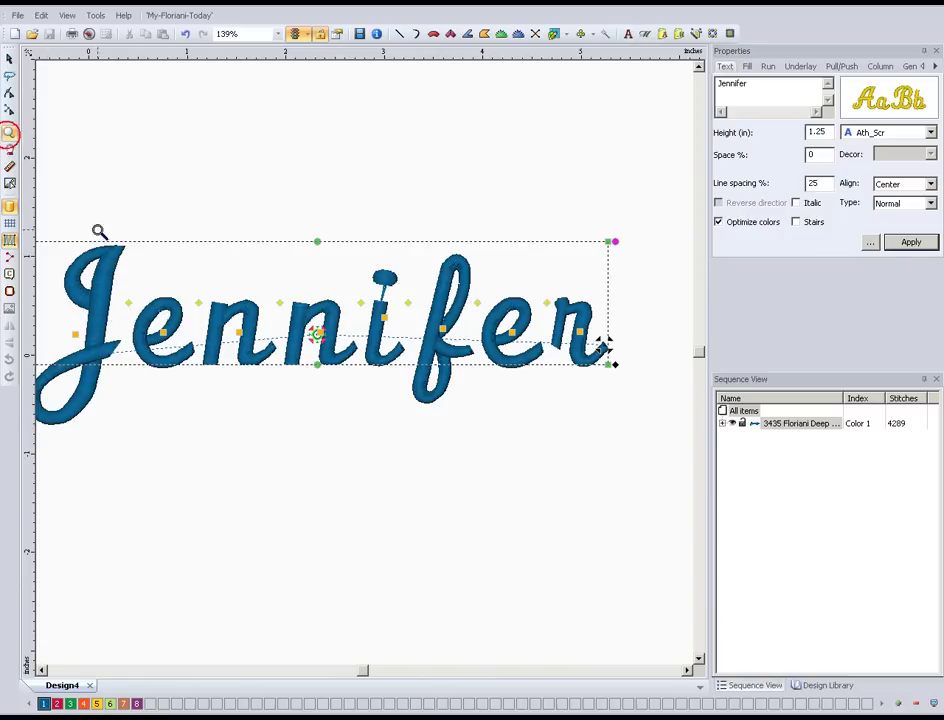
left_click_drag(69, 217, 300, 398)
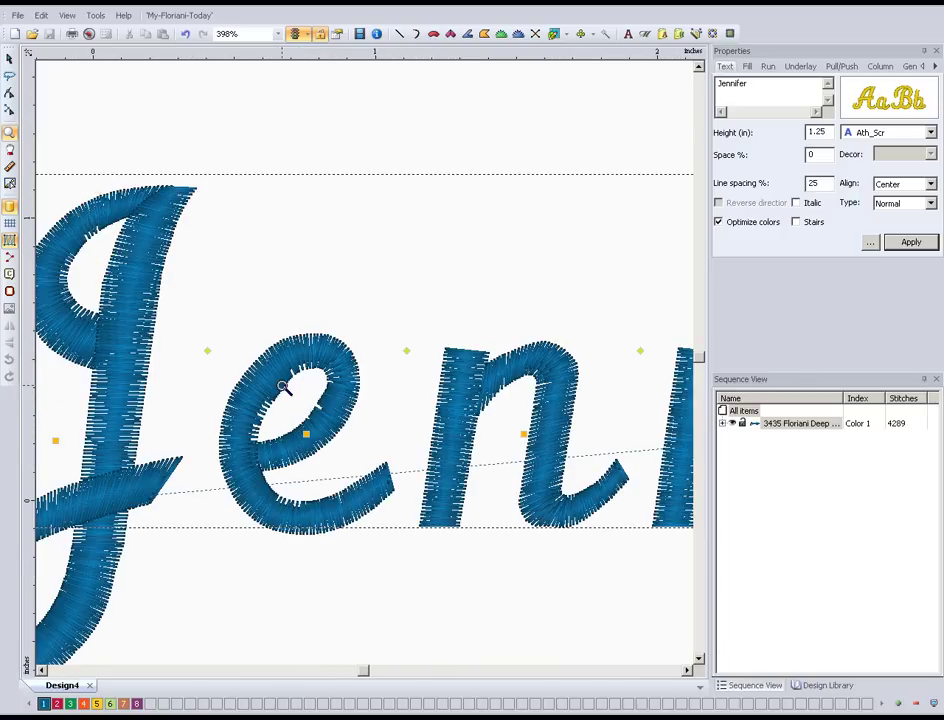
Step: Pull the e closer to the J and the first n closer to the e, then zoom on 'en'
left_click(8, 58)
left_click(212, 360)
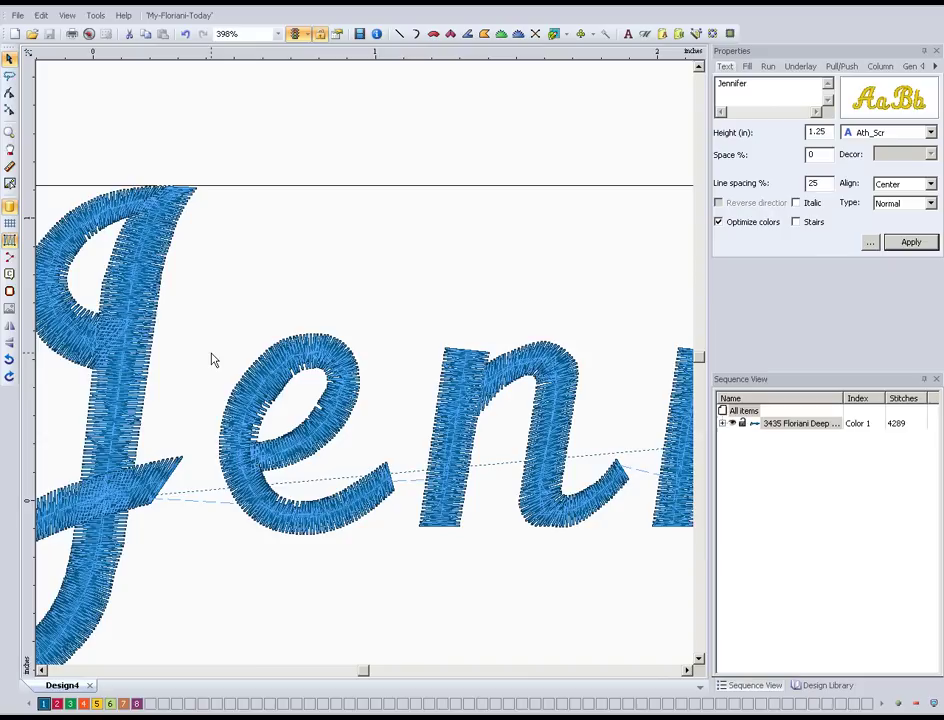
left_click(628, 34)
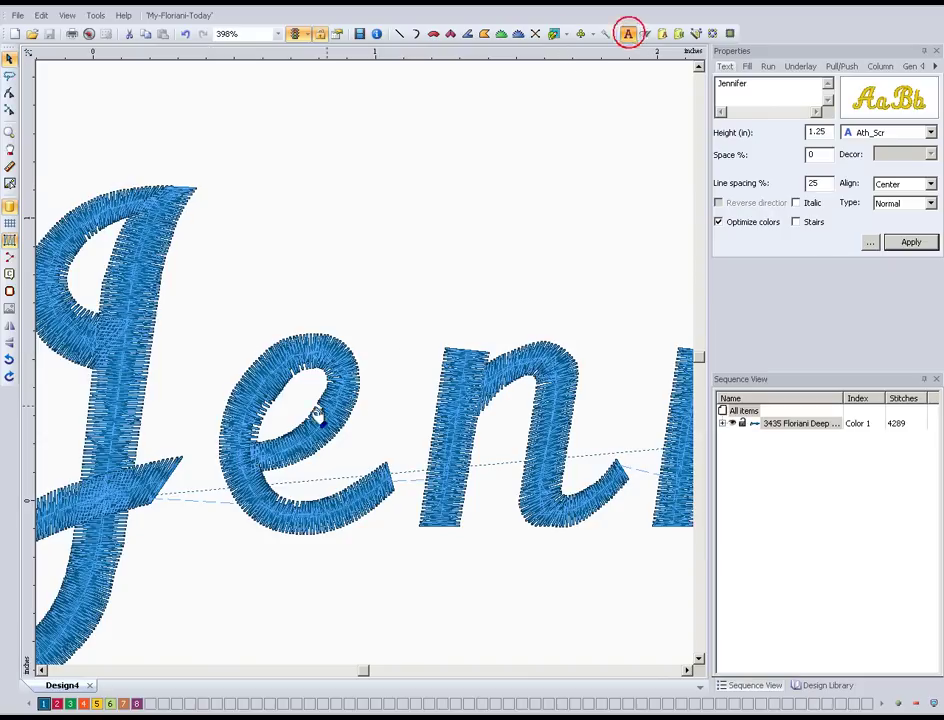
left_click(316, 415)
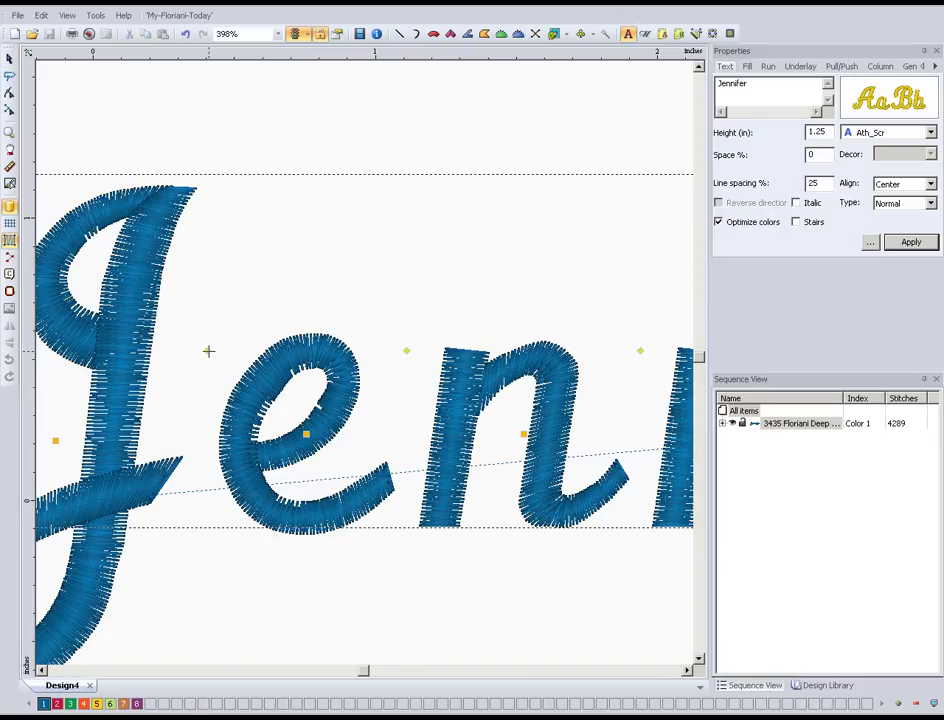
left_click_drag(208, 351, 185, 351)
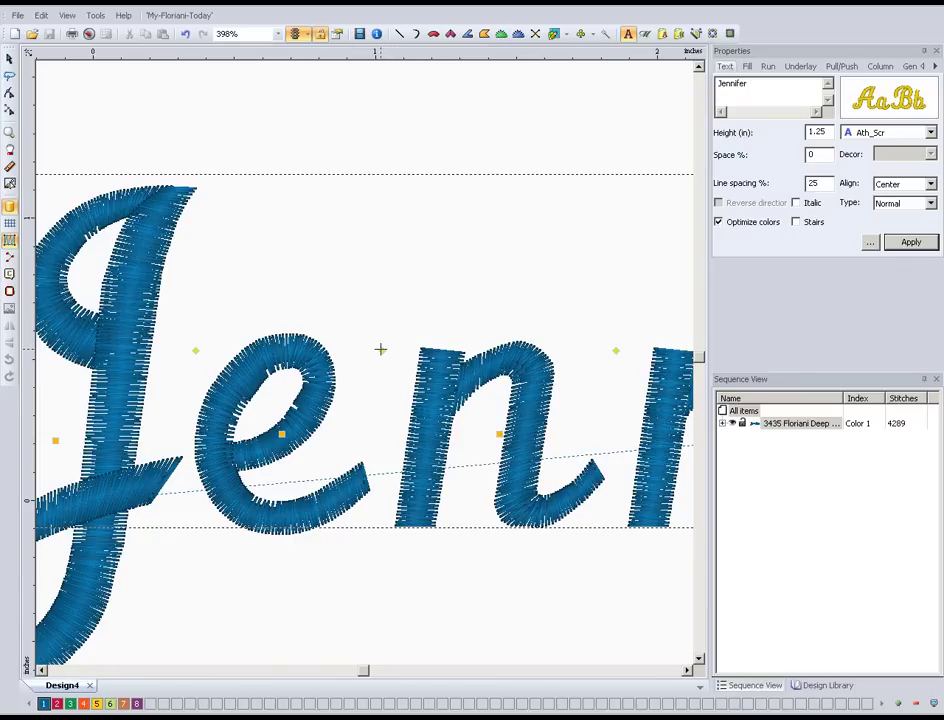
left_click_drag(381, 349, 338, 350)
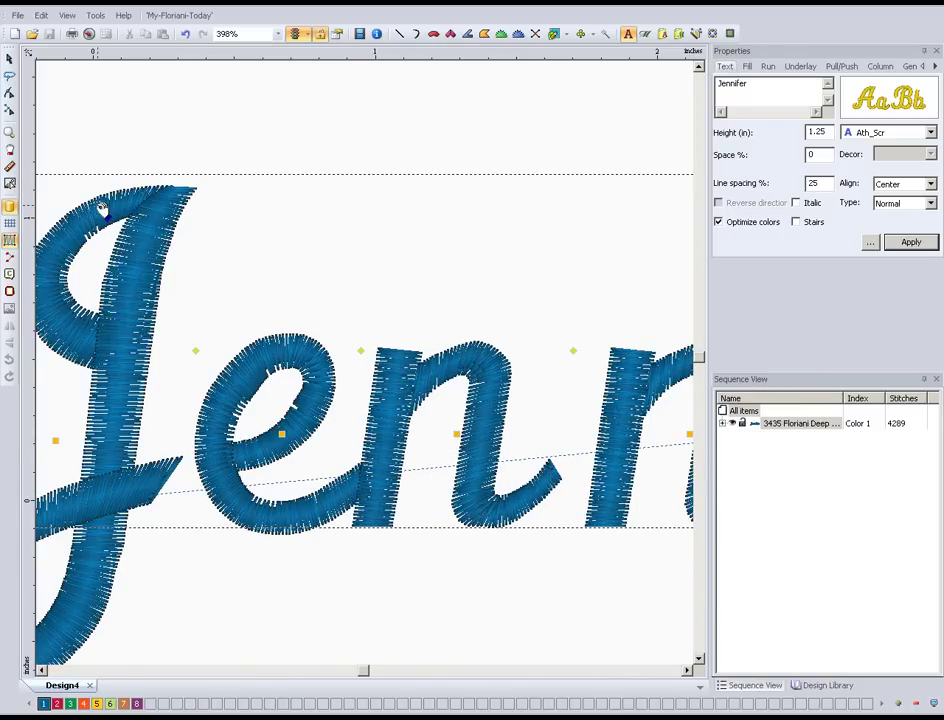
key("Escape")
left_click_drag(289, 338, 499, 563)
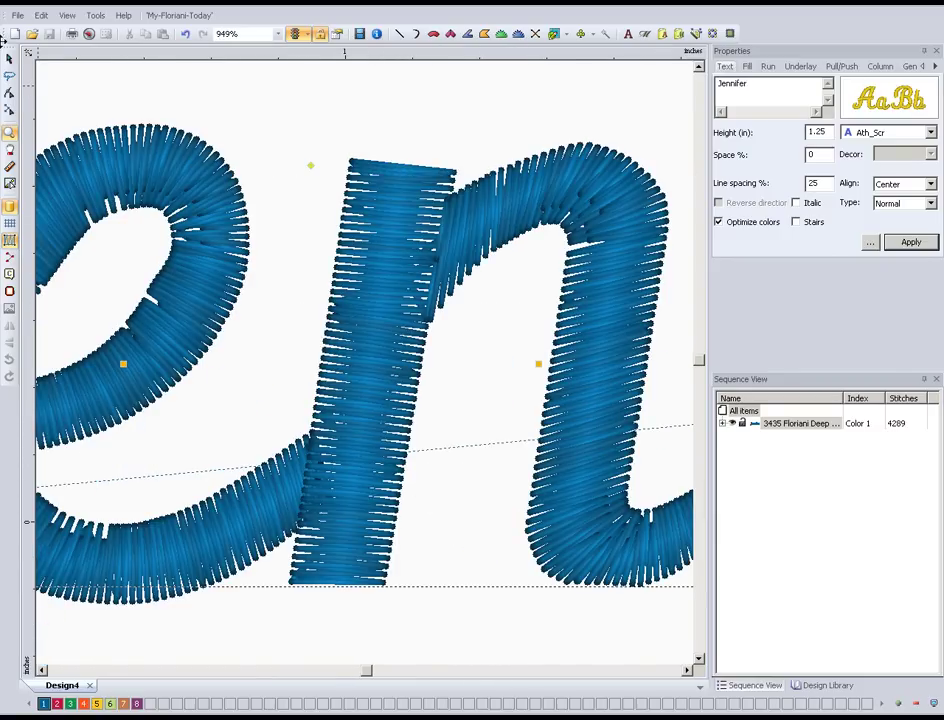
Step: Shift the second n of Jennifer closer to the first n
left_click(9, 58)
left_click(313, 170)
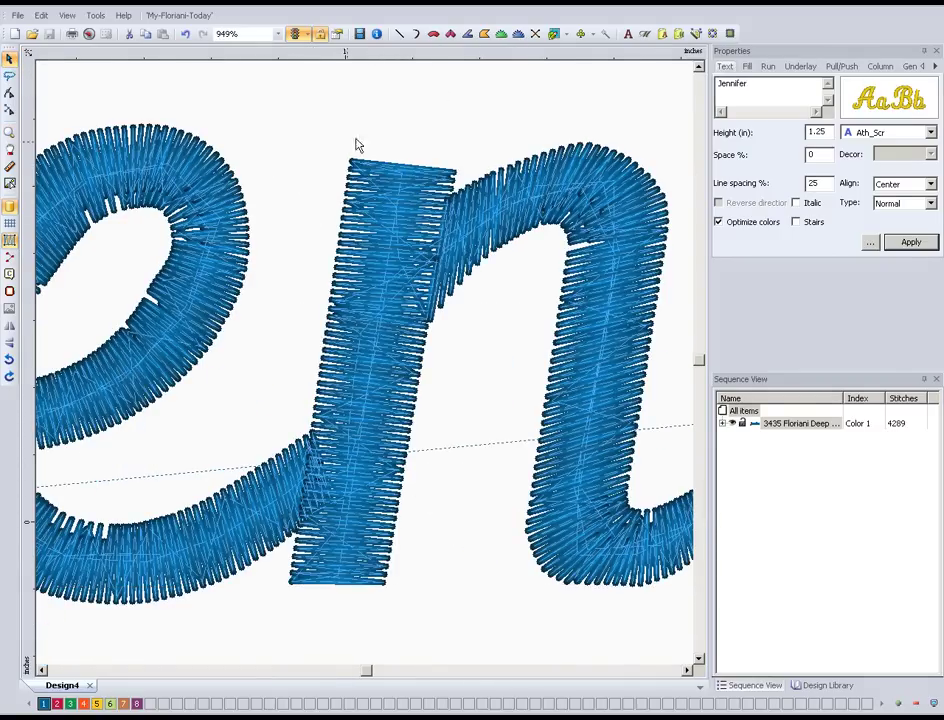
left_click(628, 33)
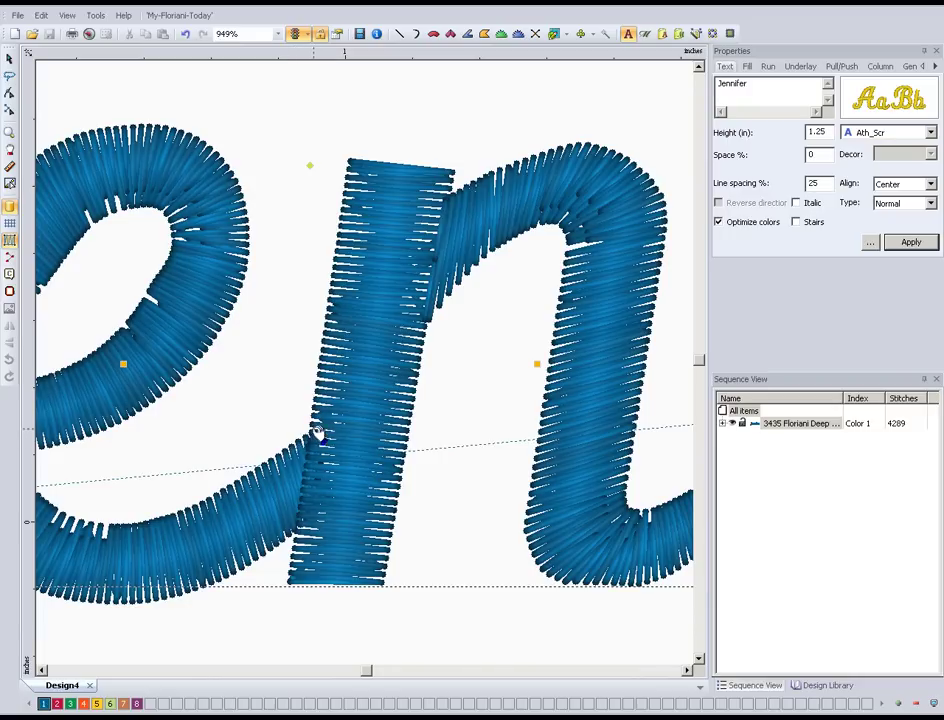
left_click(684, 670)
left_click(684, 670)
left_click(657, 491)
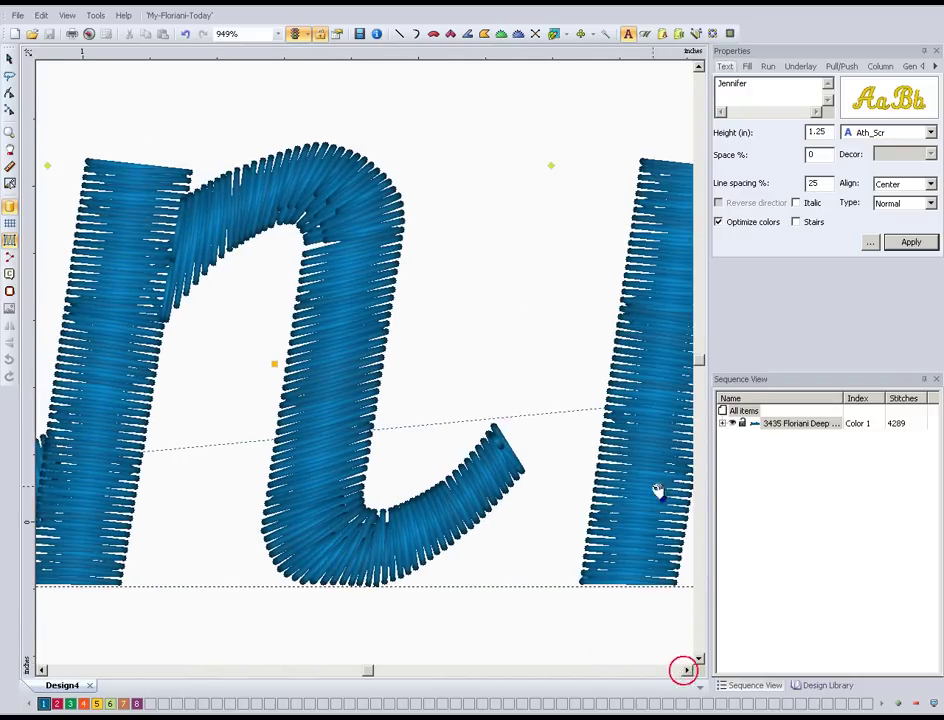
left_click_drag(550, 166, 437, 181)
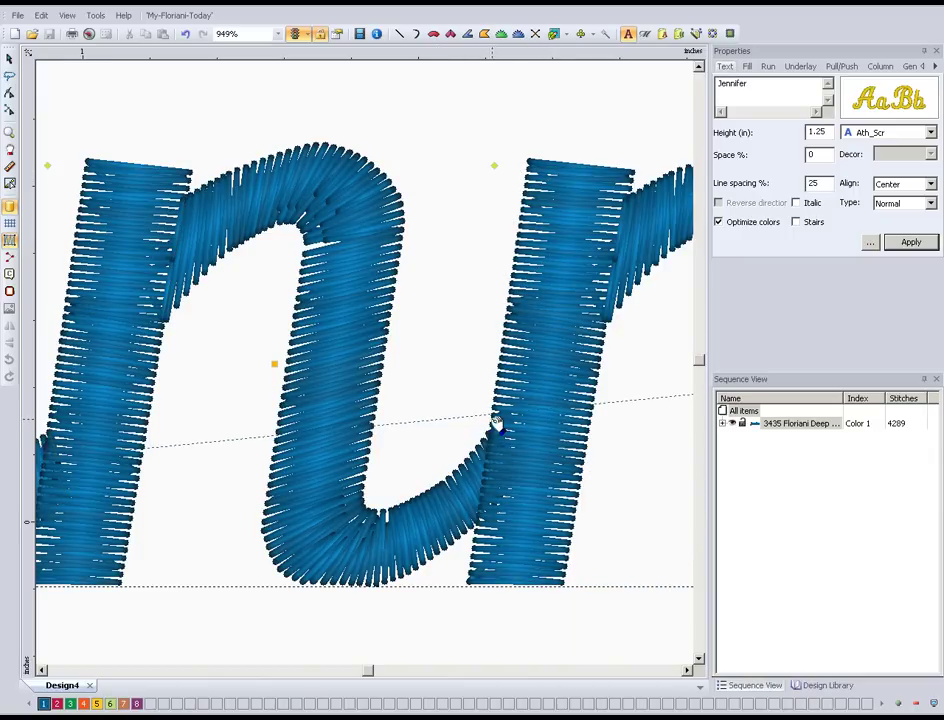
Step: Shift the i closer to the second n
left_click(686, 670)
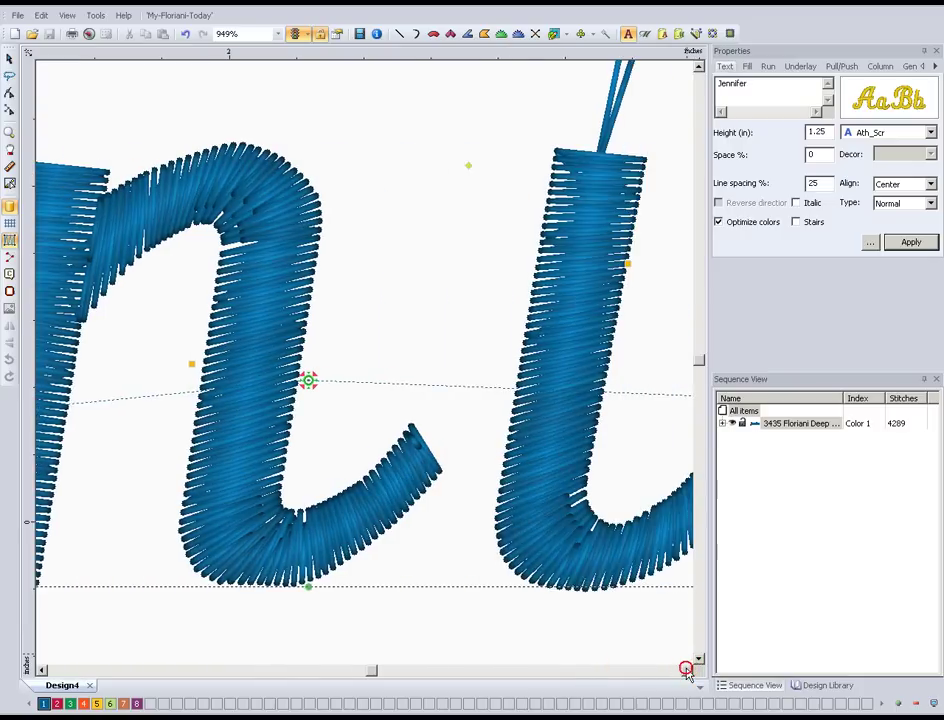
left_click(686, 670)
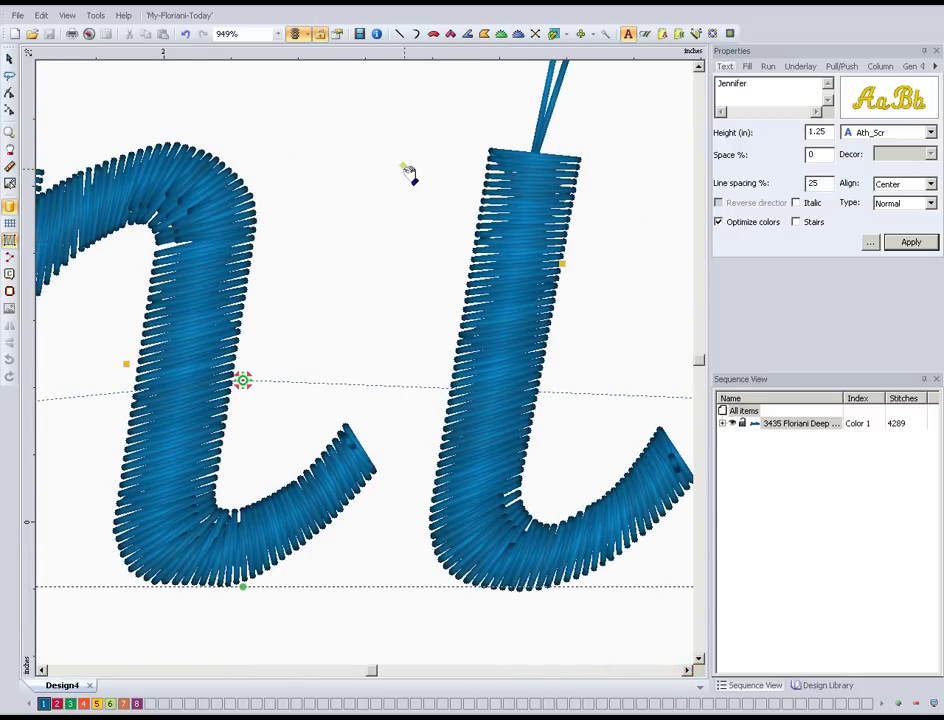
left_click_drag(403, 166, 301, 166)
left_click(680, 668)
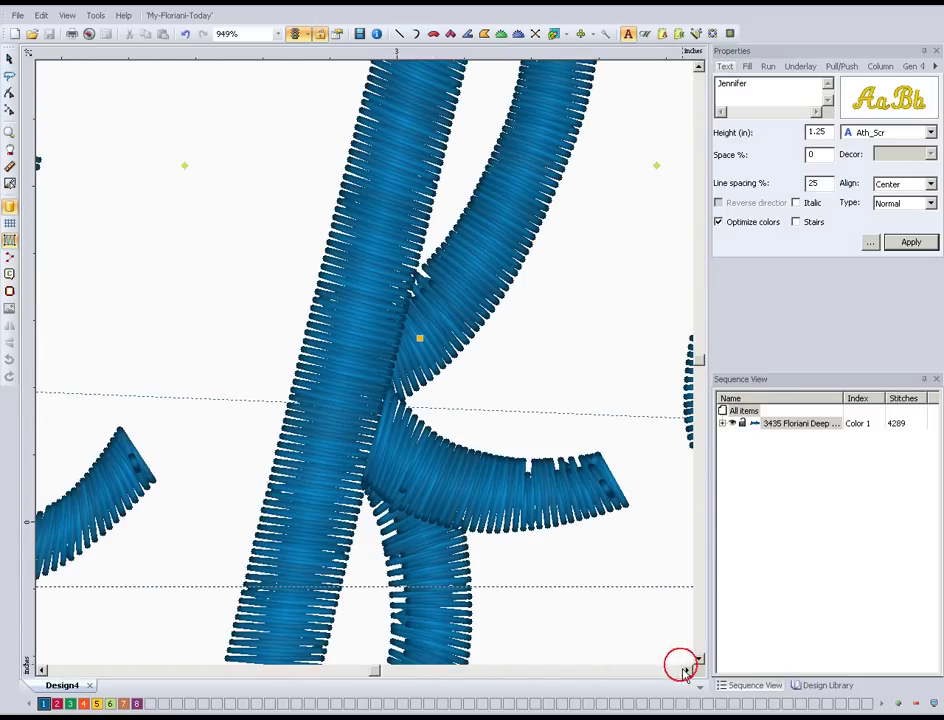
Step: Nudge the f closer to the preceding letter and slide the e left to meet the f's crossbar
scroll(169, 383, "down", 1)
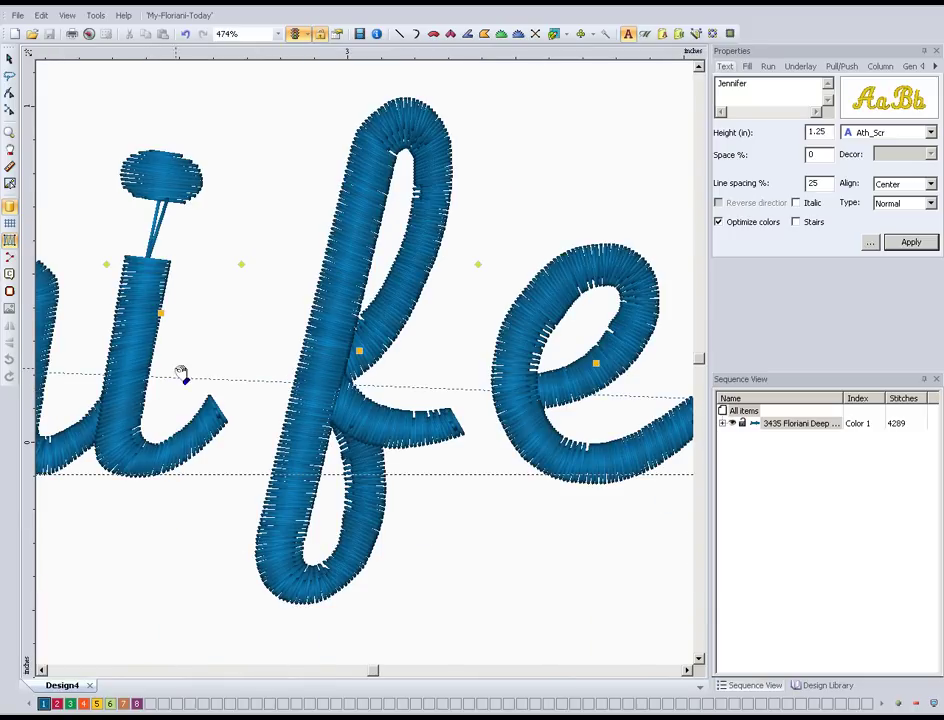
scroll(176, 375, "up", 1)
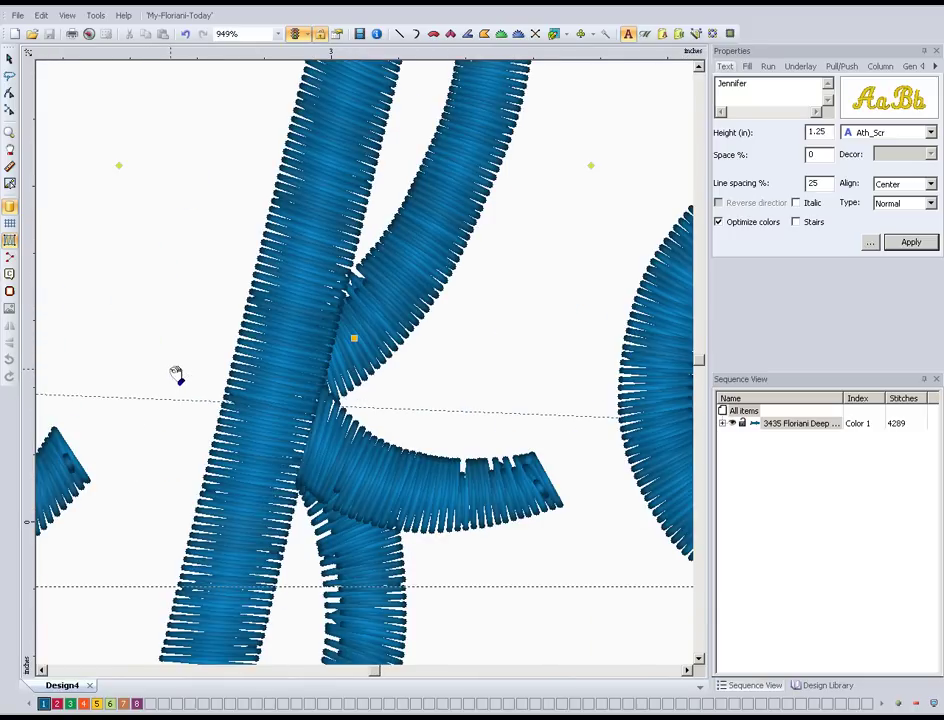
left_click(42, 670)
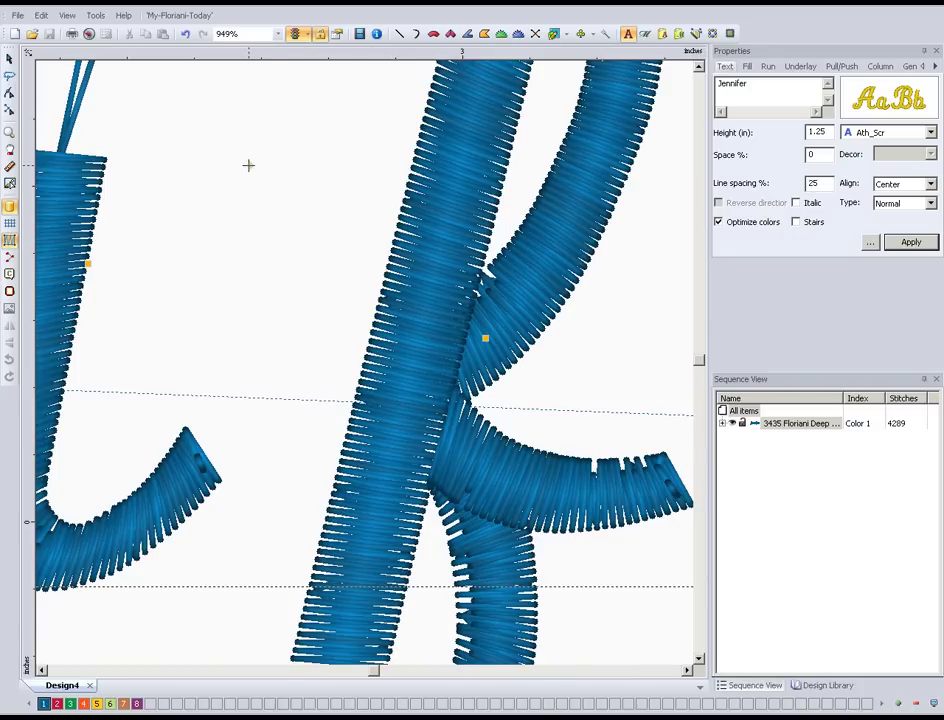
left_click_drag(250, 166, 85, 170)
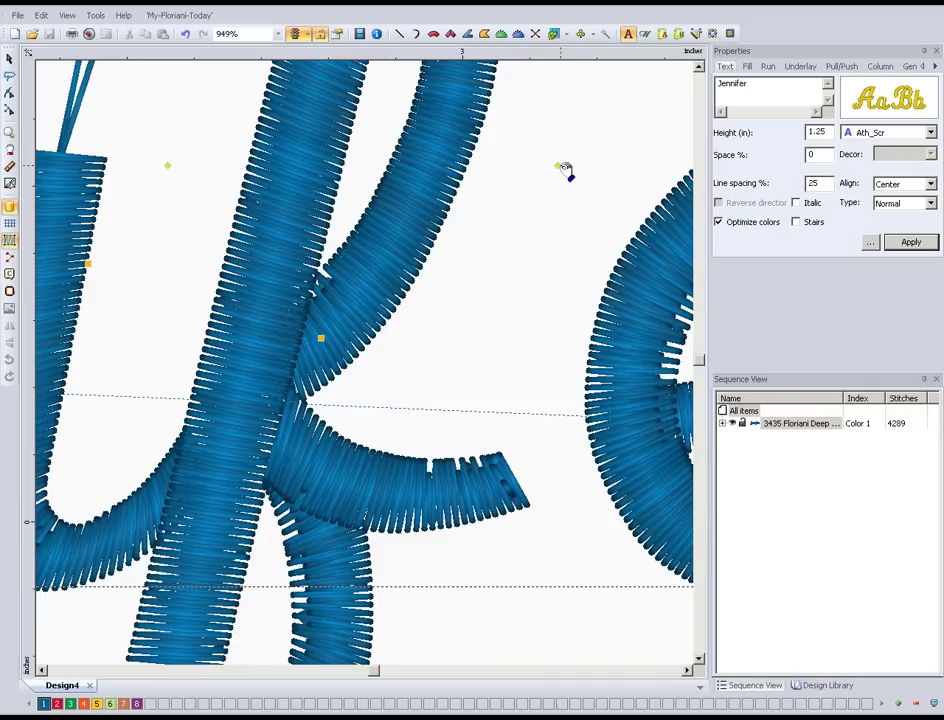
left_click_drag(558, 166, 462, 171)
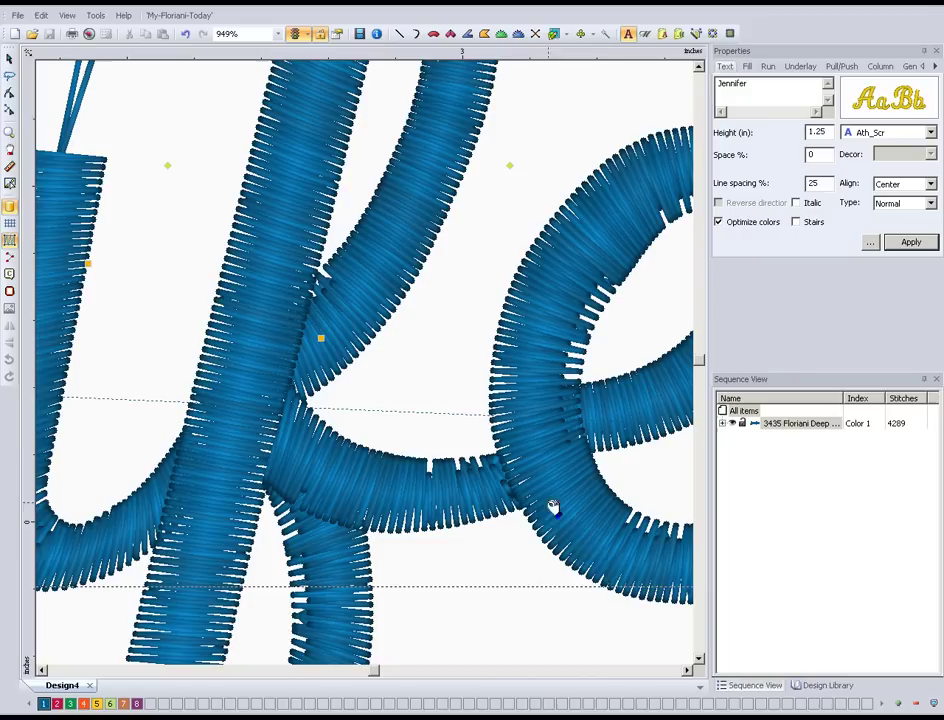
left_click(687, 670)
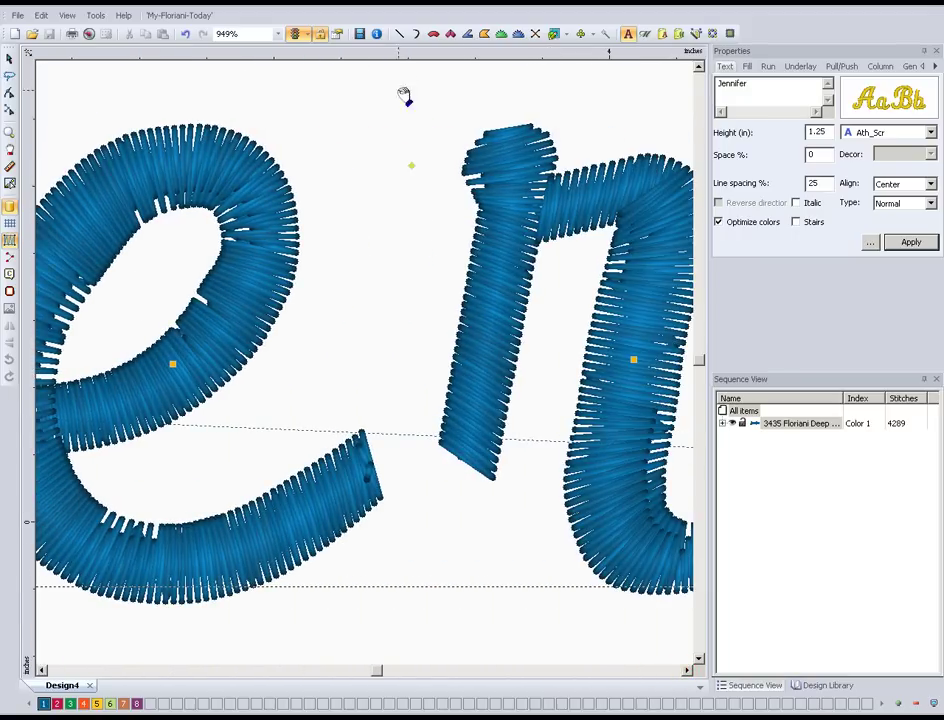
Step: Slide the r left until its stroke meets the e's tail, then zoom out
left_click(411, 164)
left_click_drag(371, 164, 331, 157)
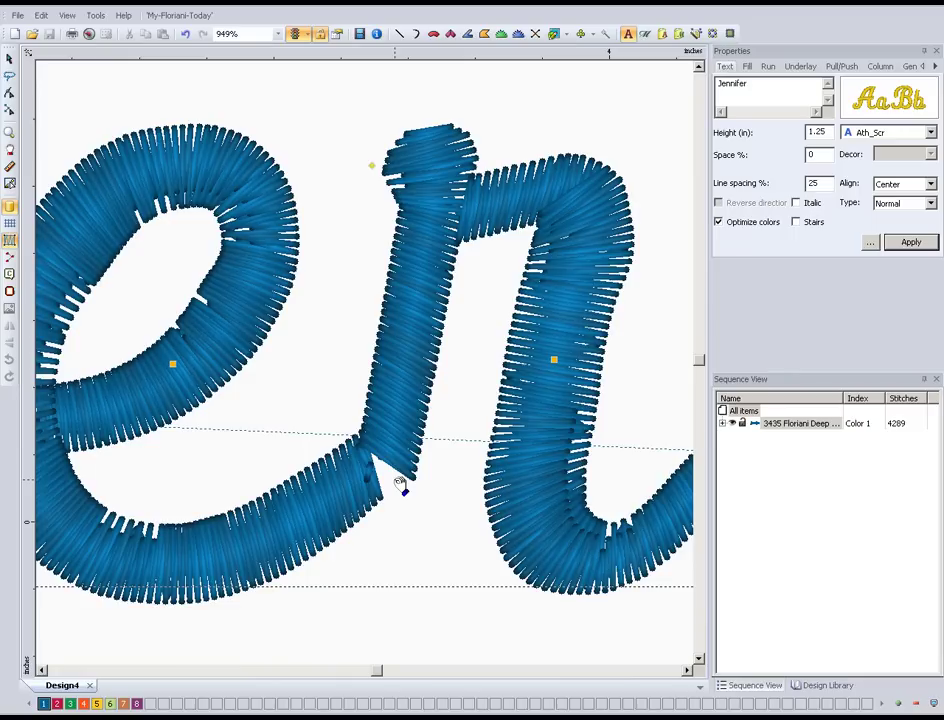
scroll(407, 482, "down", 2)
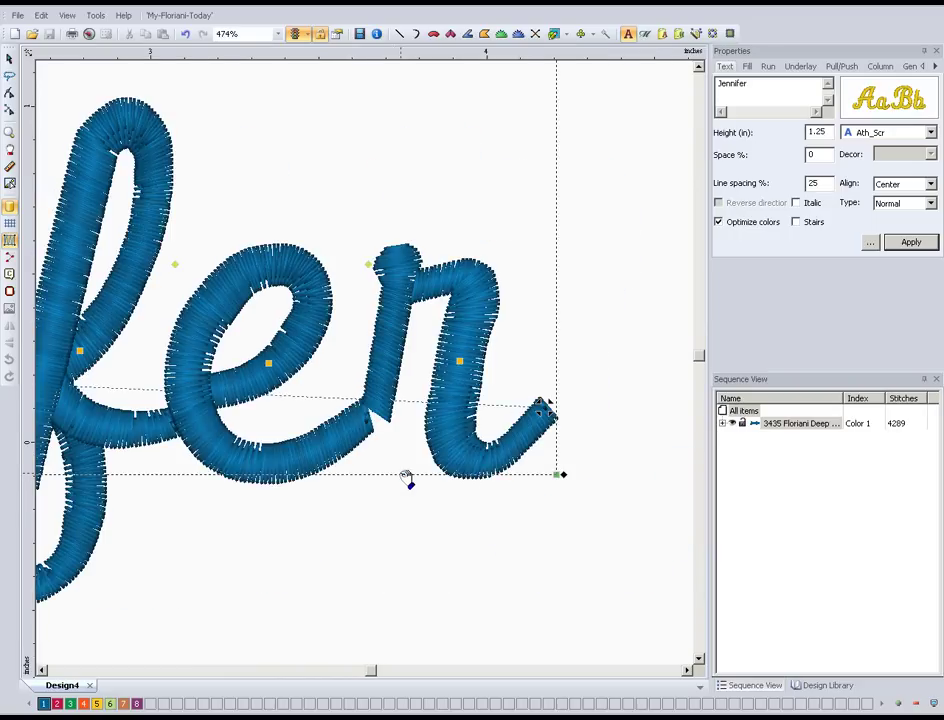
left_click(42, 671)
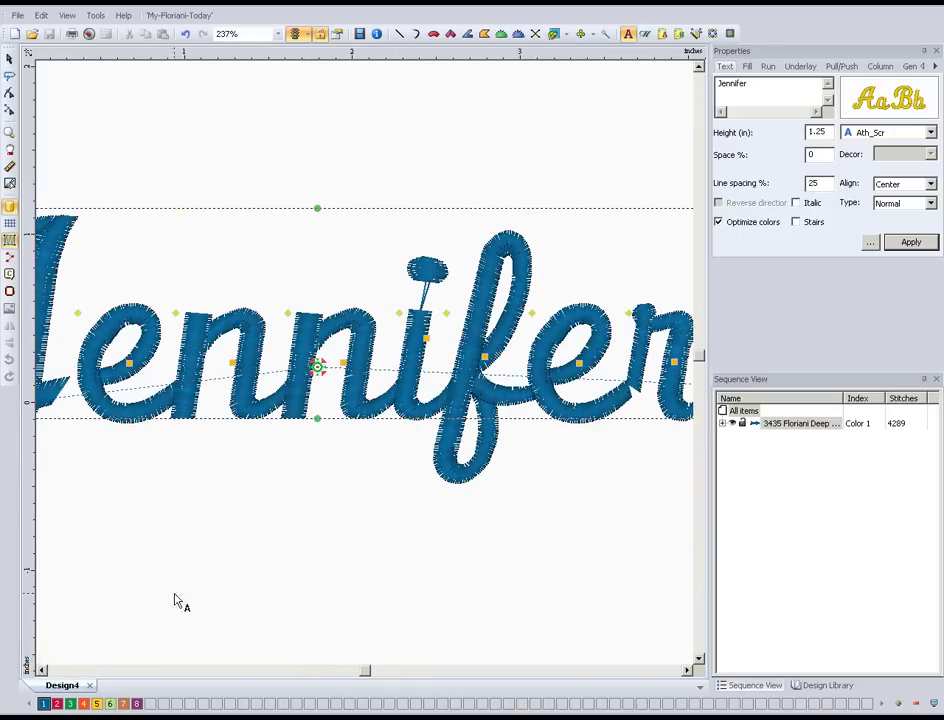
scroll(222, 567, "down", 1)
left_click(9, 58)
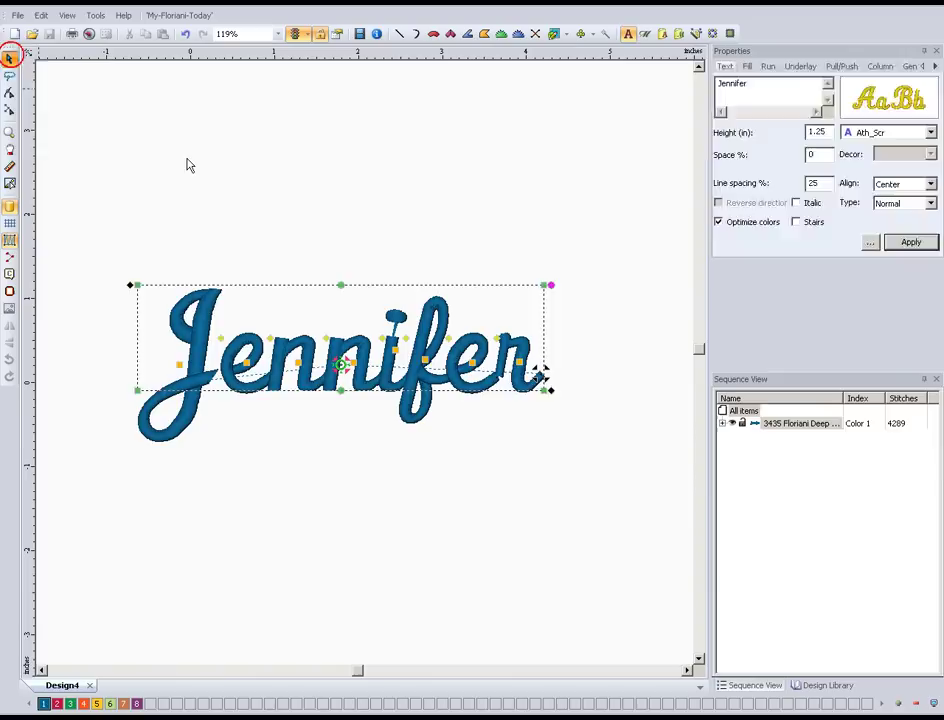
left_click(188, 165)
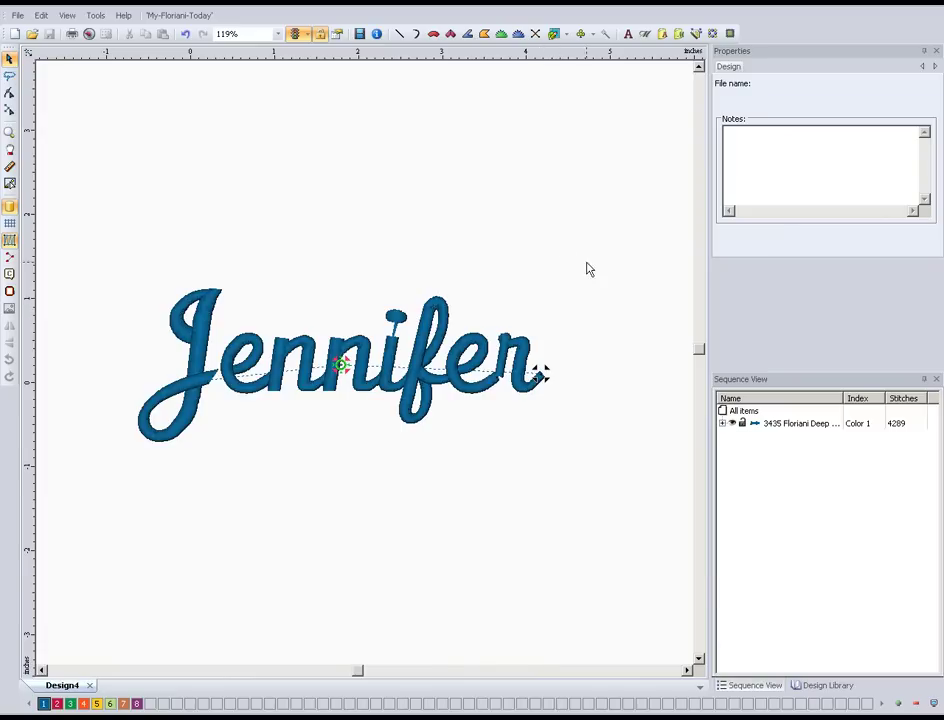
Step: Use Break Up Text on the Jennifer text object to list its alternating run and satin objects under colour 3435
left_click(722, 424)
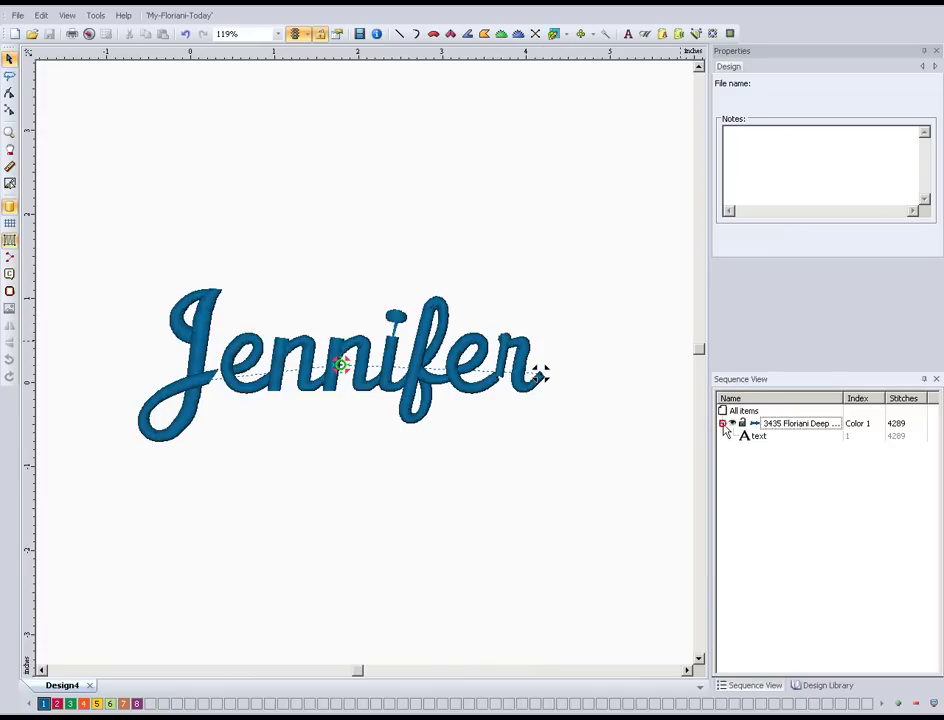
left_click(757, 437)
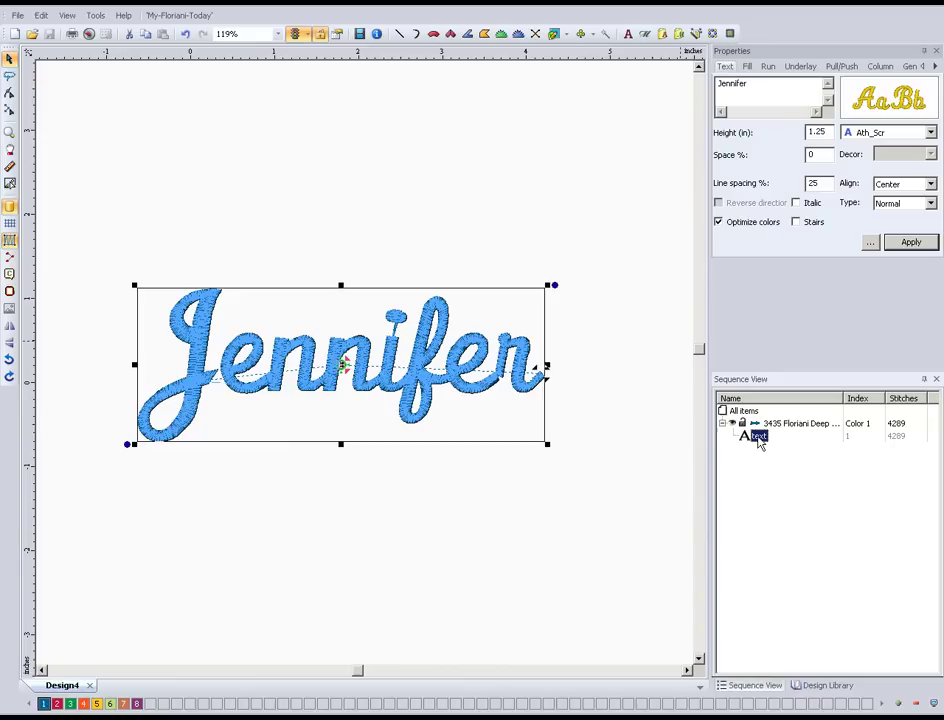
right_click(759, 437)
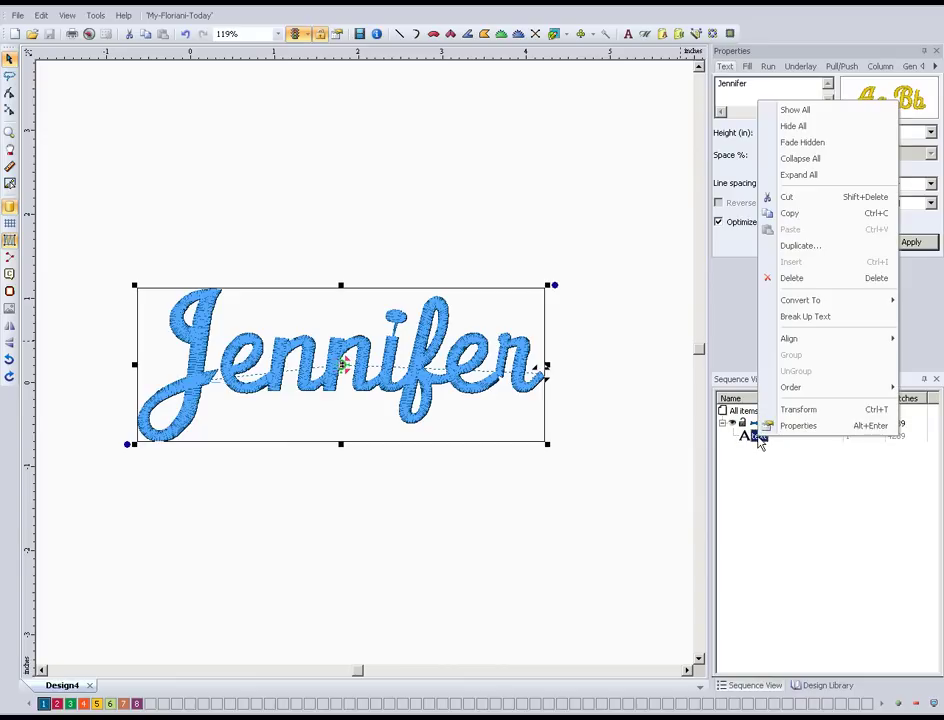
left_click(810, 319)
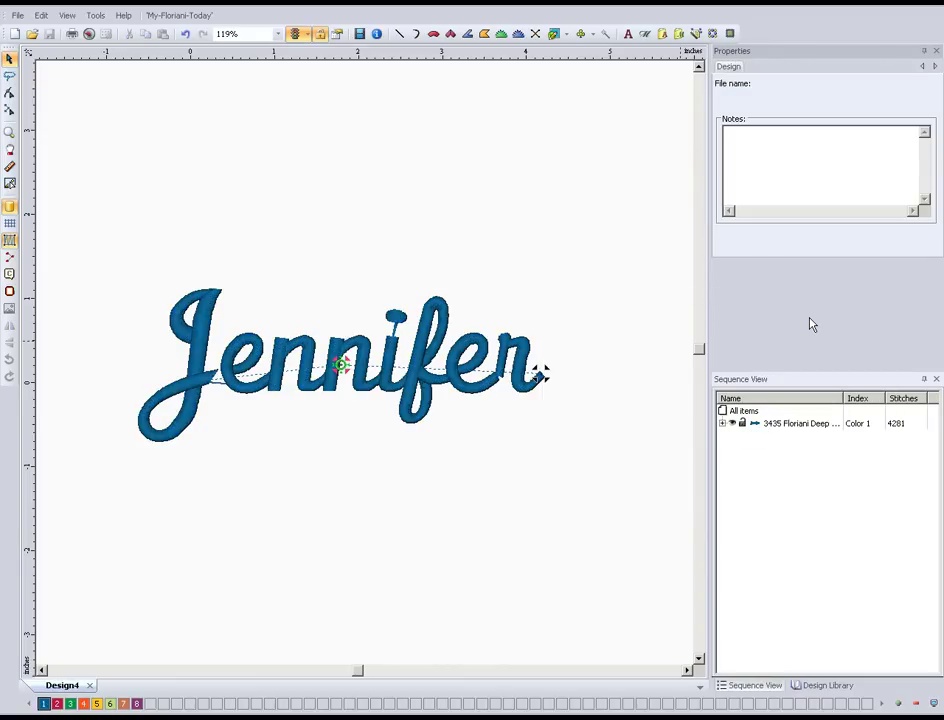
left_click(722, 424)
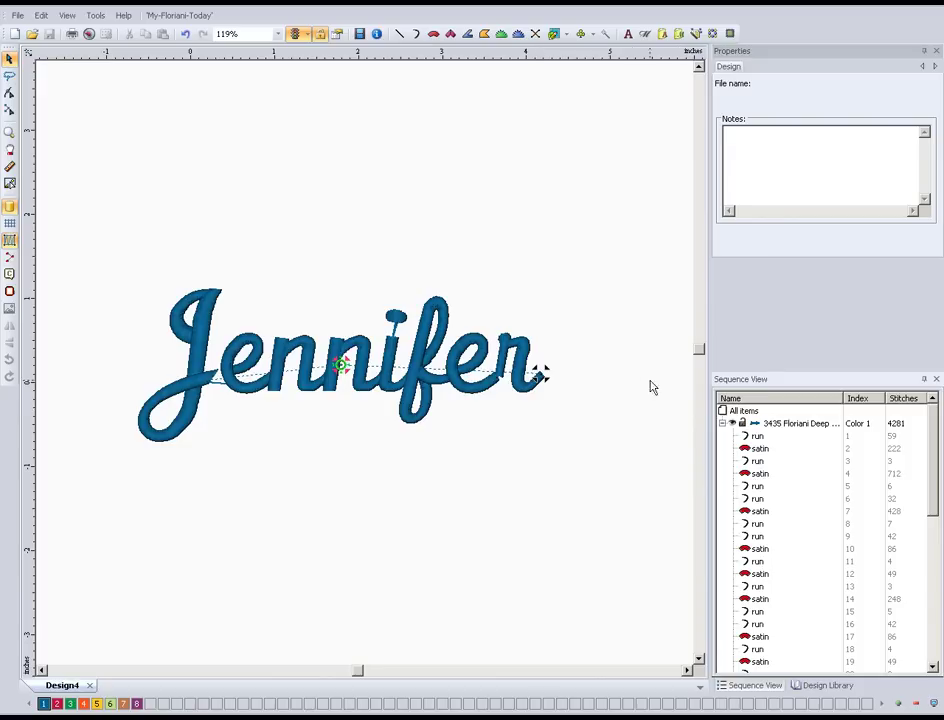
left_click_drag(934, 434, 921, 564)
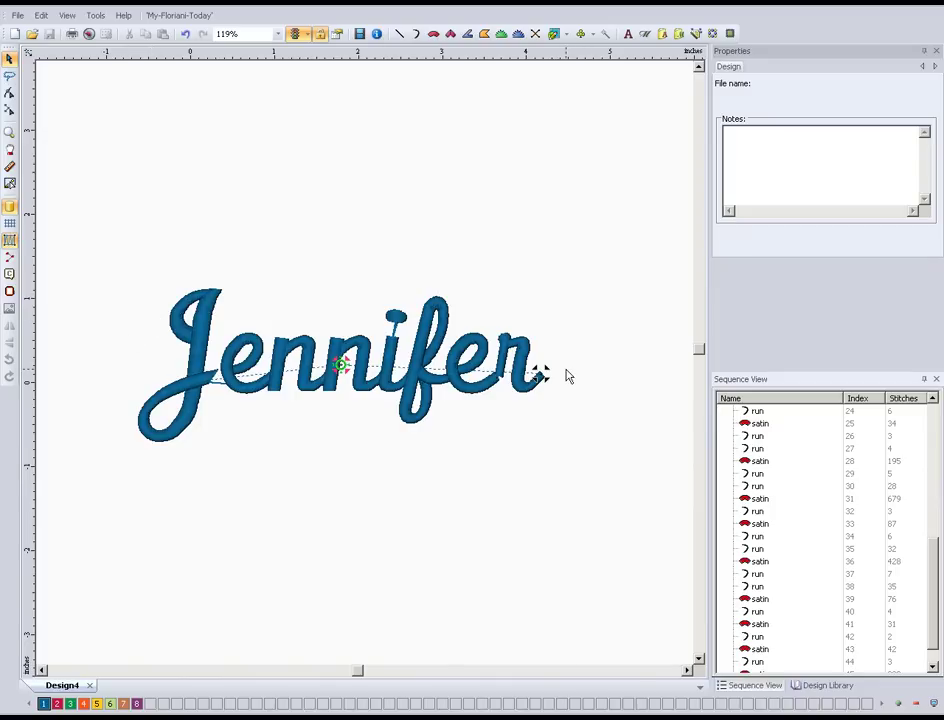
Step: Zoom in on the e–r junction of the lettering and pick the Reshape tool
key("z")
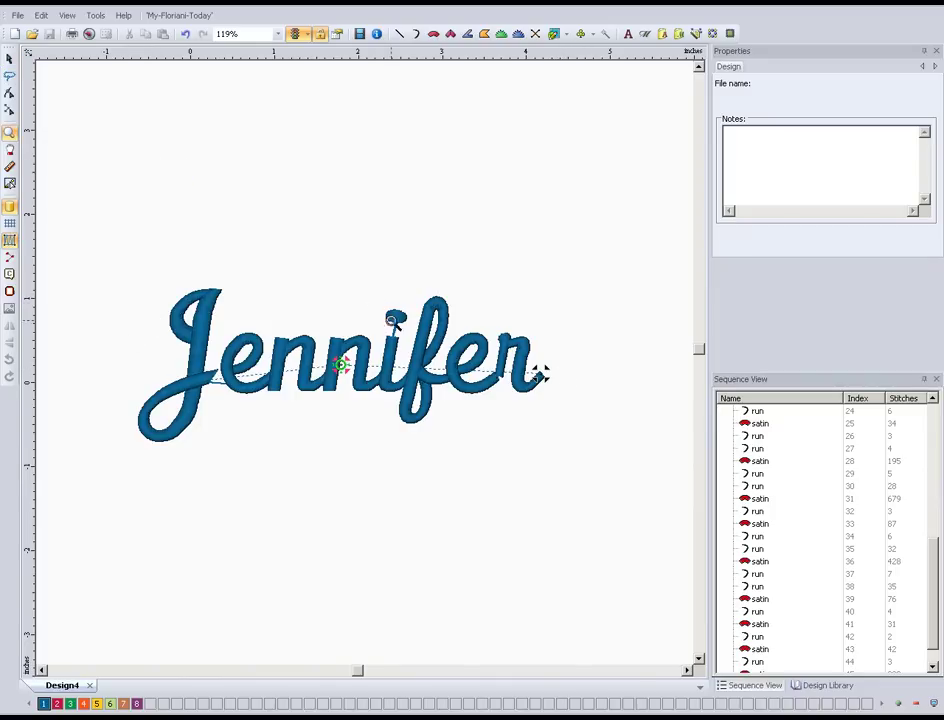
left_click_drag(459, 333, 555, 404)
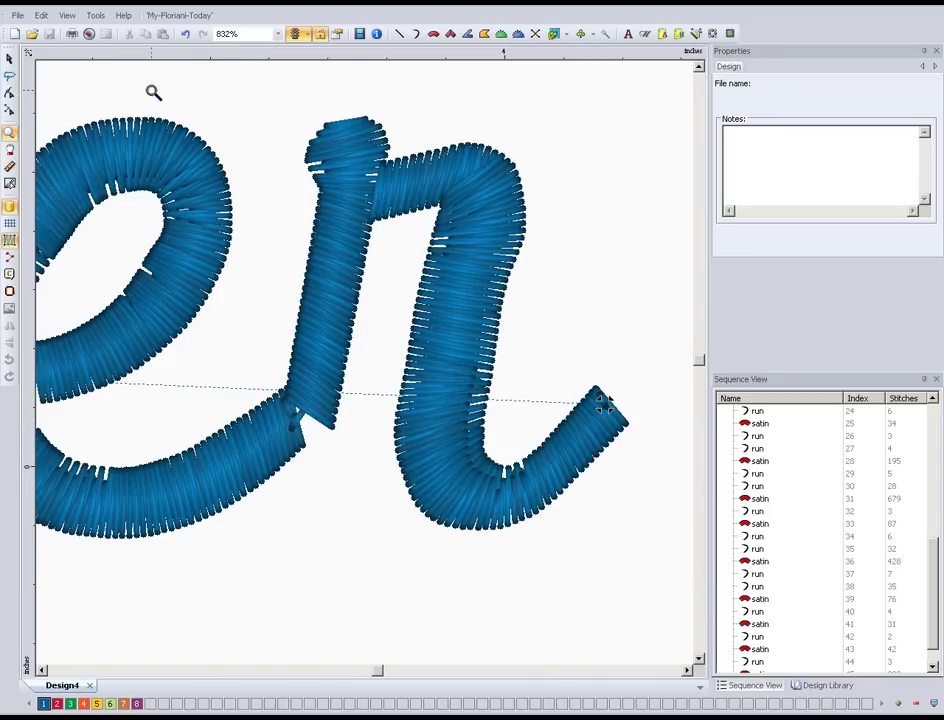
left_click(10, 92)
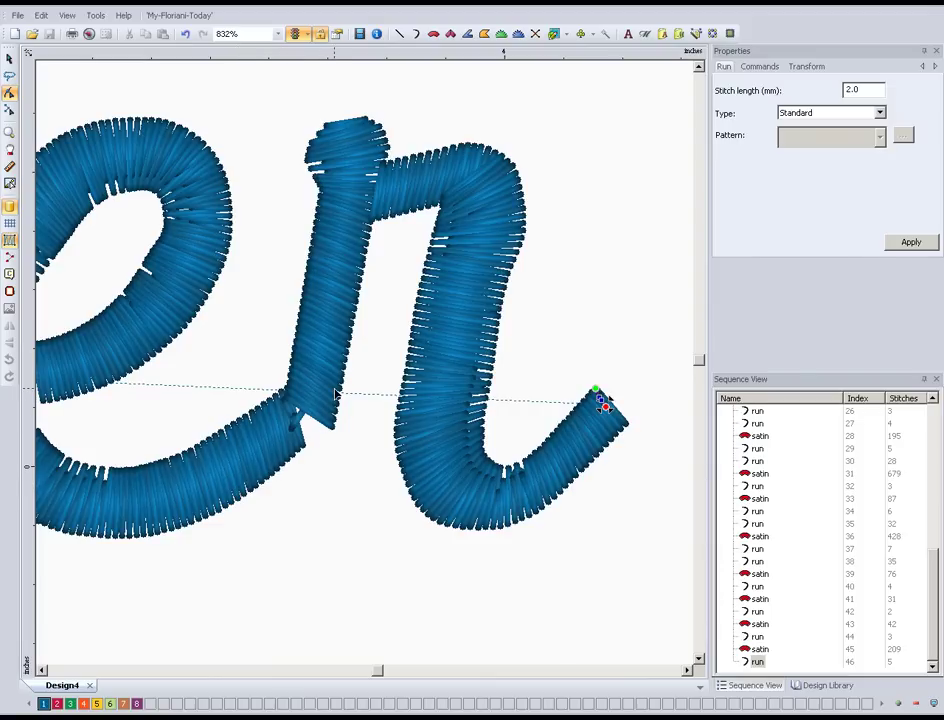
Step: Select the e's trailing satin stroke and bring up editing options at its end node
left_click(280, 476)
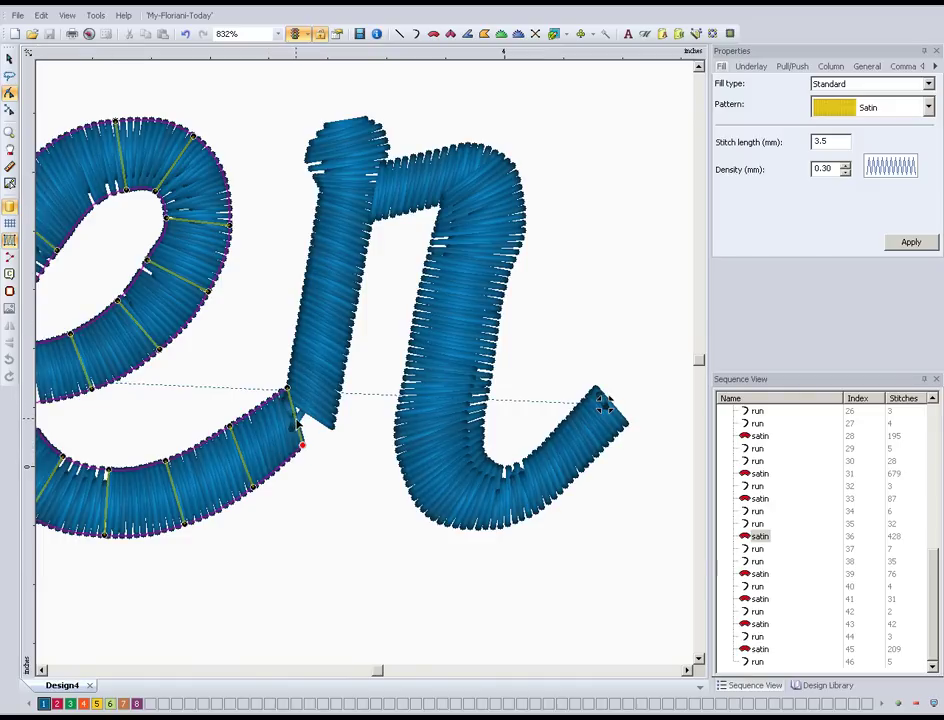
scroll(294, 424, "up", 1)
scroll(294, 424, "down", 1)
right_click(304, 452)
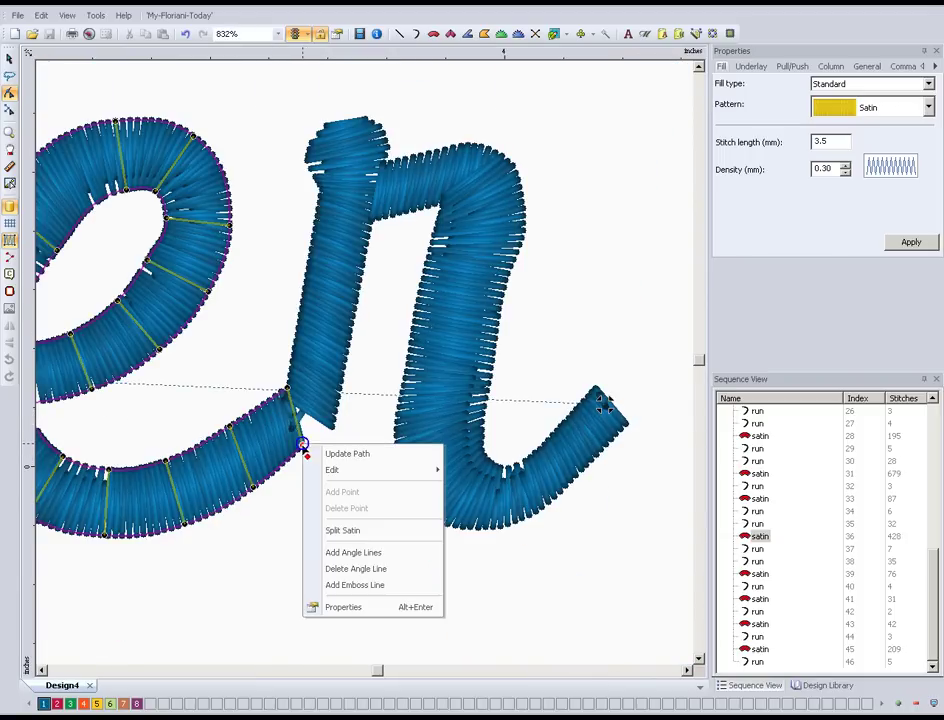
mouse_move(343, 480)
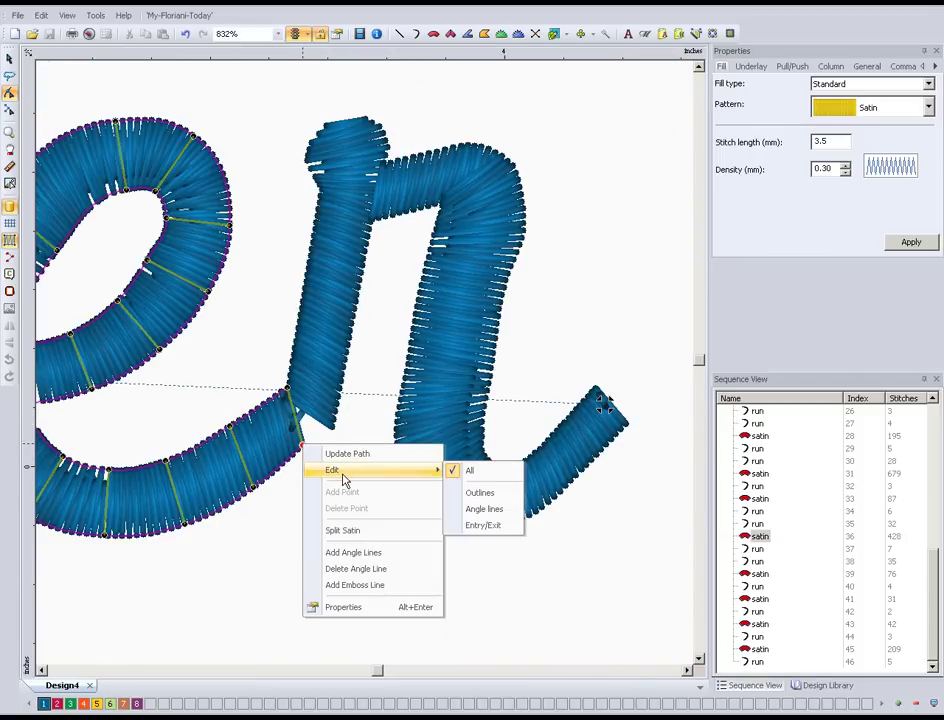
Step: Edit the satin outline, extend the e tail's lower corner to the r, and finish so the gap fills
left_click(480, 493)
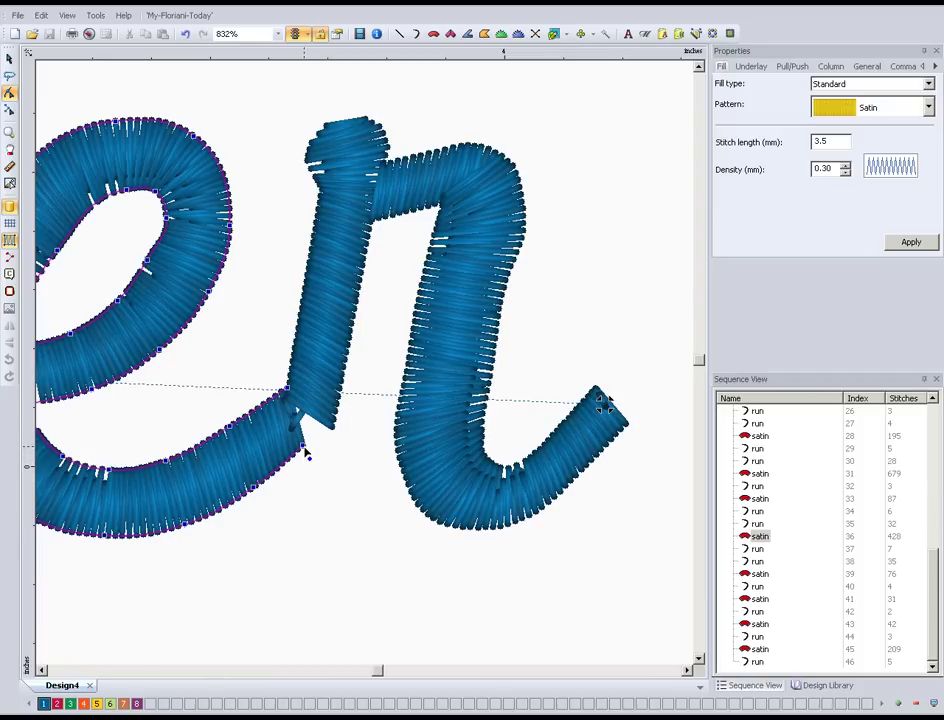
scroll(286, 434, "up", 1)
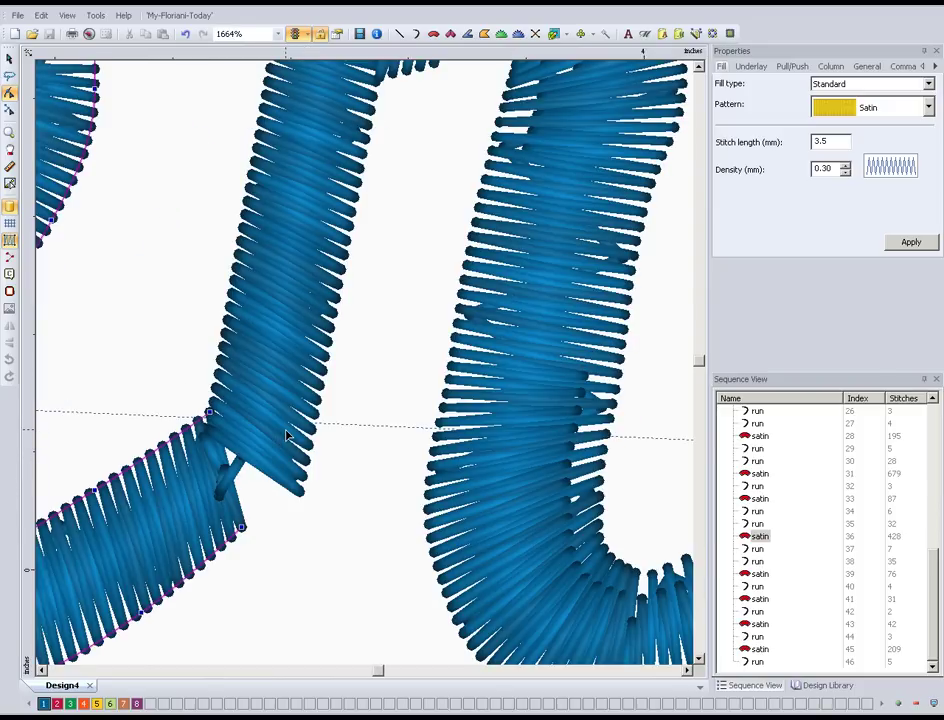
scroll(42, 496, "left", 1)
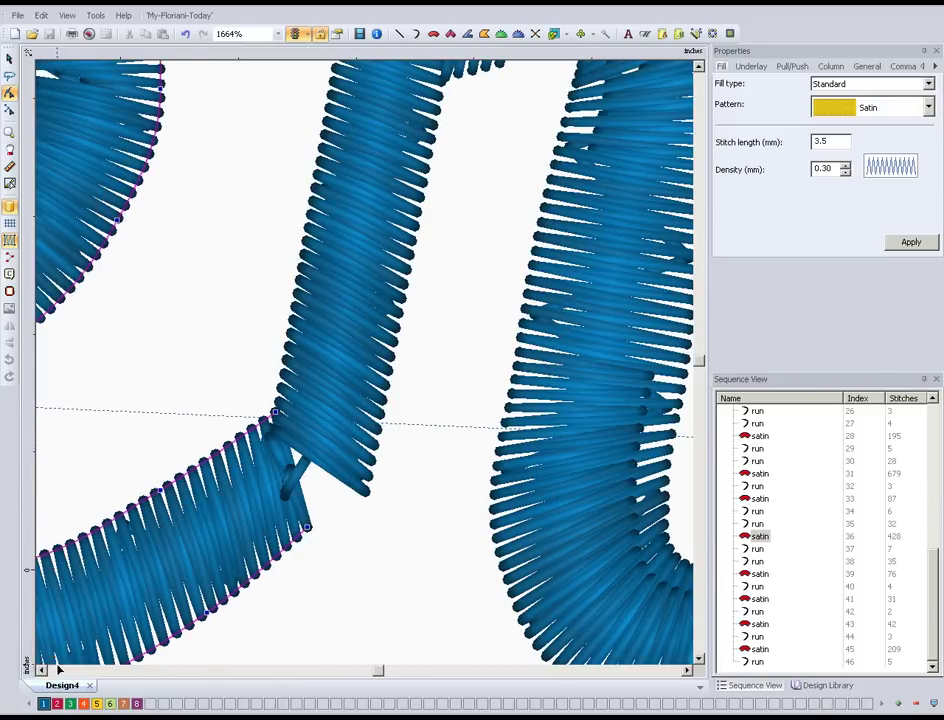
left_click_drag(308, 529, 367, 498)
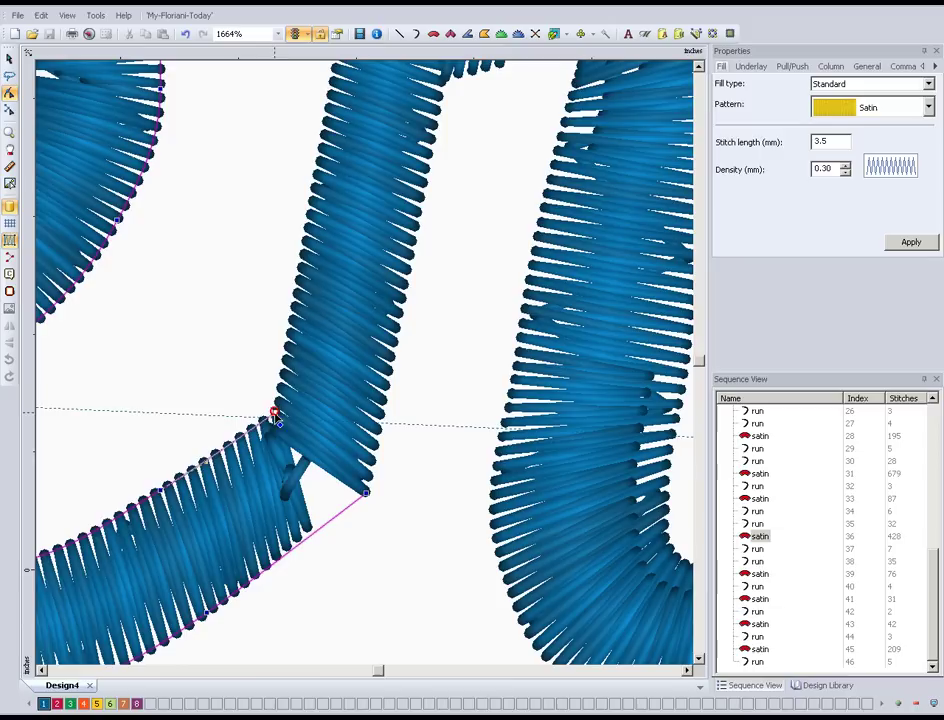
left_click(274, 413)
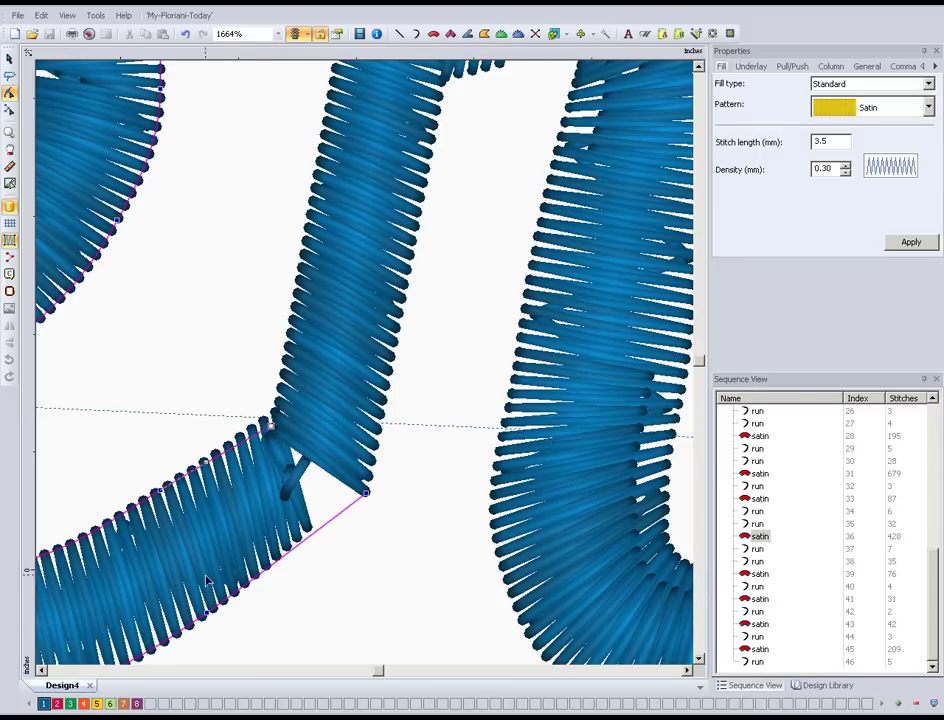
key("minus")
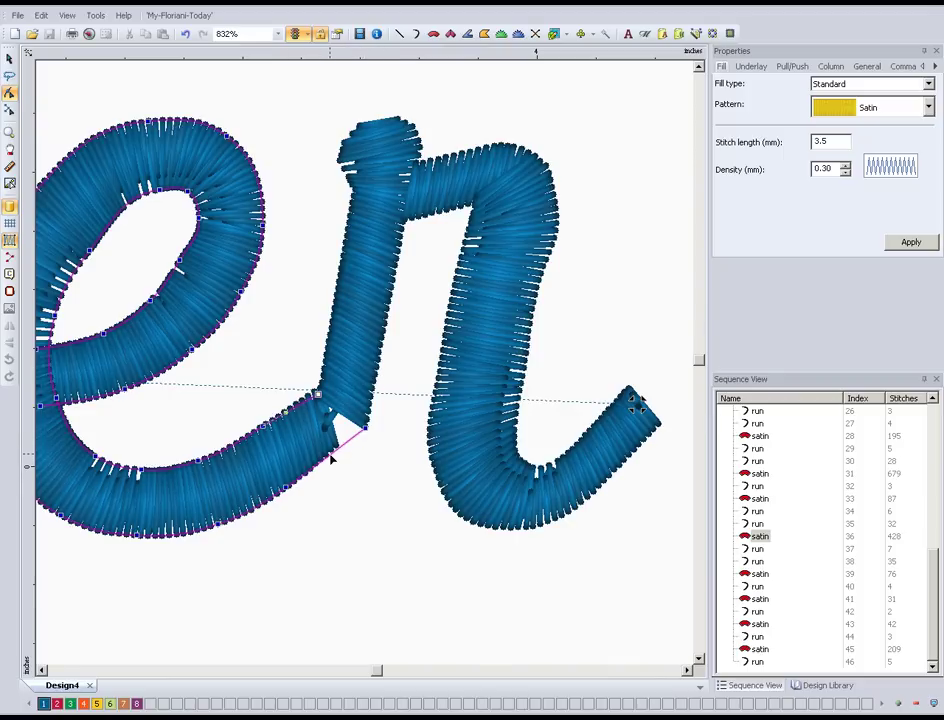
key("Return")
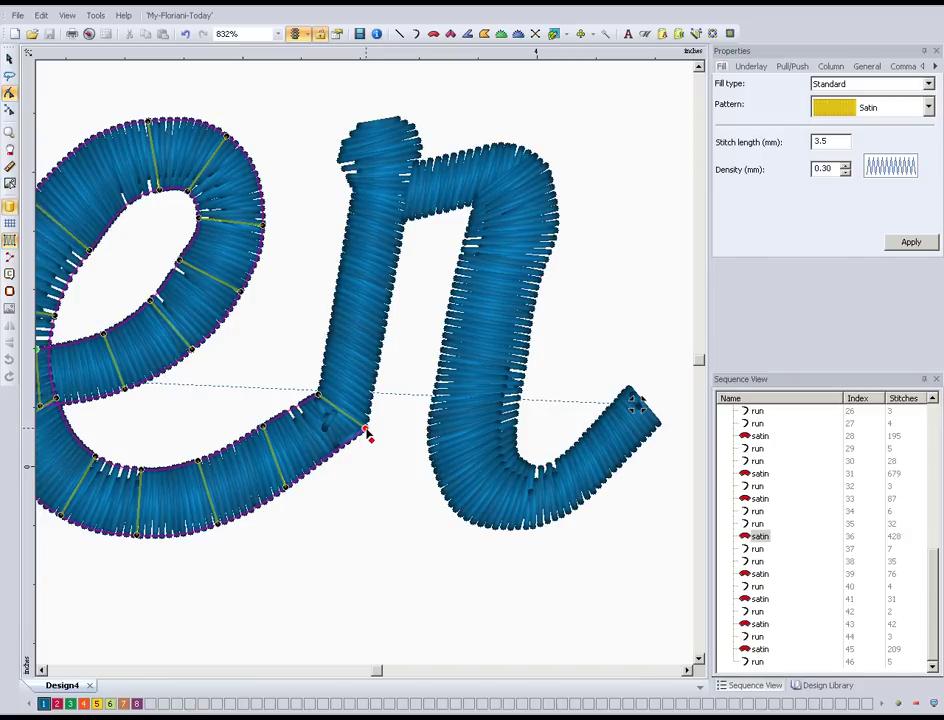
Step: Edit the outlines, bending the e tail's lower outline into a smooth curve toward the r with added nodes
right_click(368, 436)
mouse_move(392, 451)
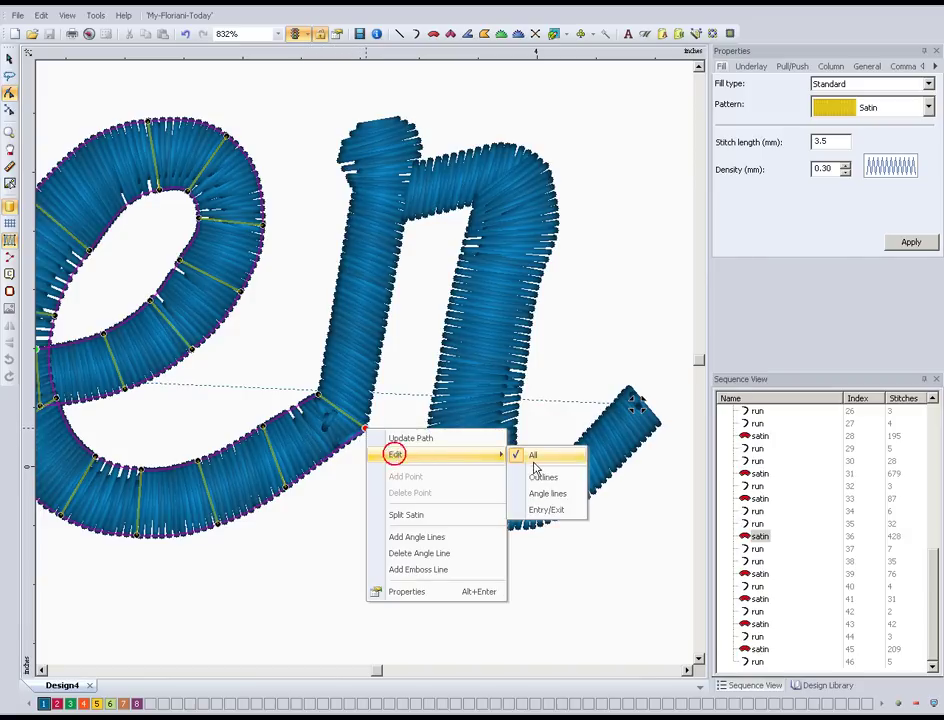
left_click(538, 478)
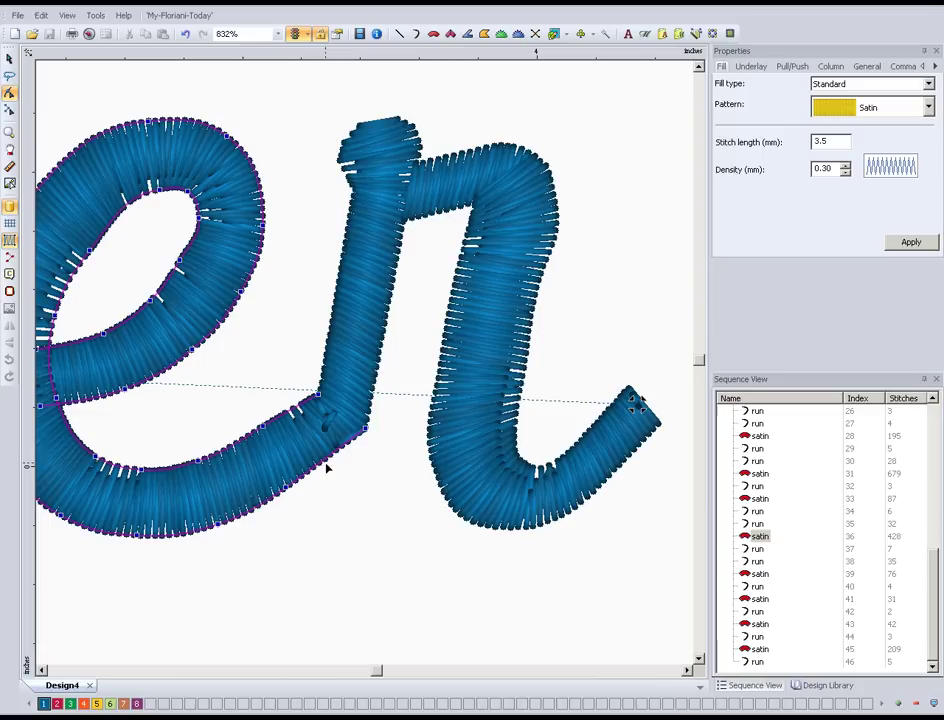
left_click(264, 433)
left_click_drag(289, 494, 332, 478)
left_click(334, 467)
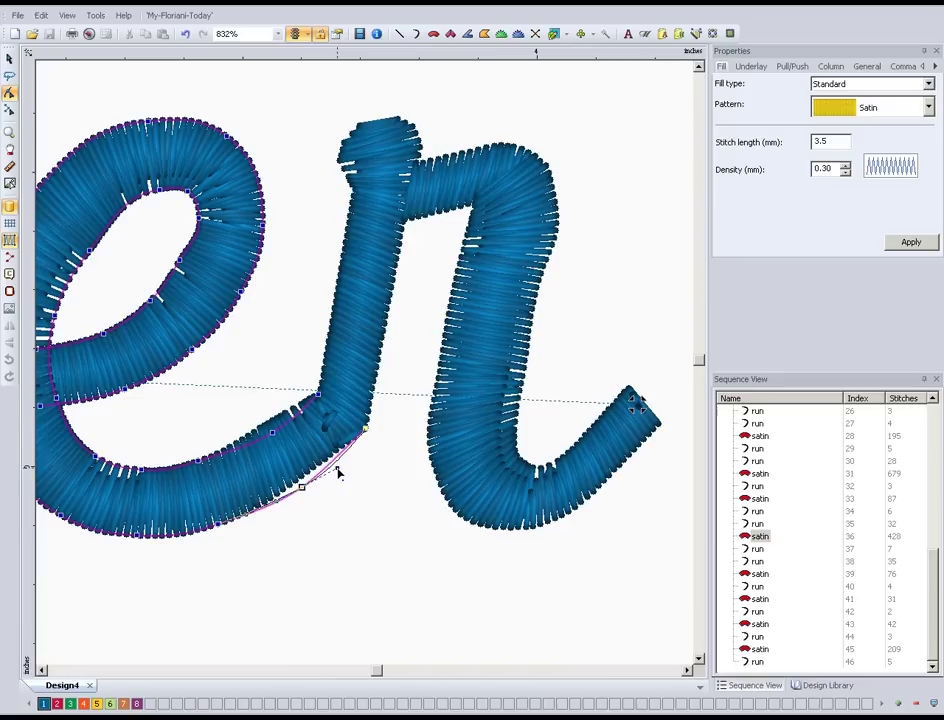
left_click(199, 461)
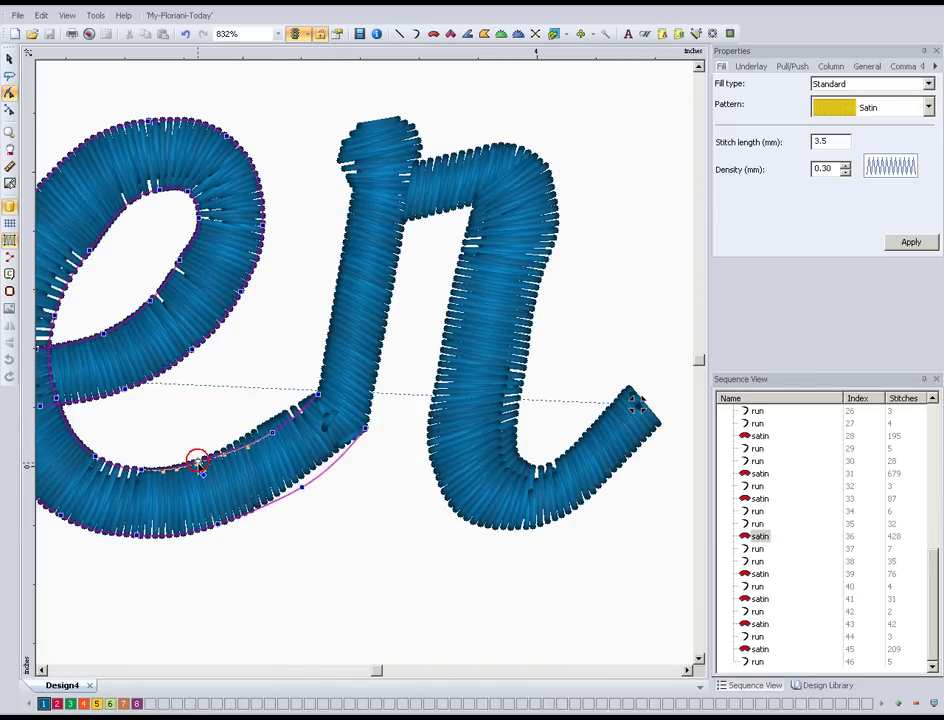
left_click(220, 524)
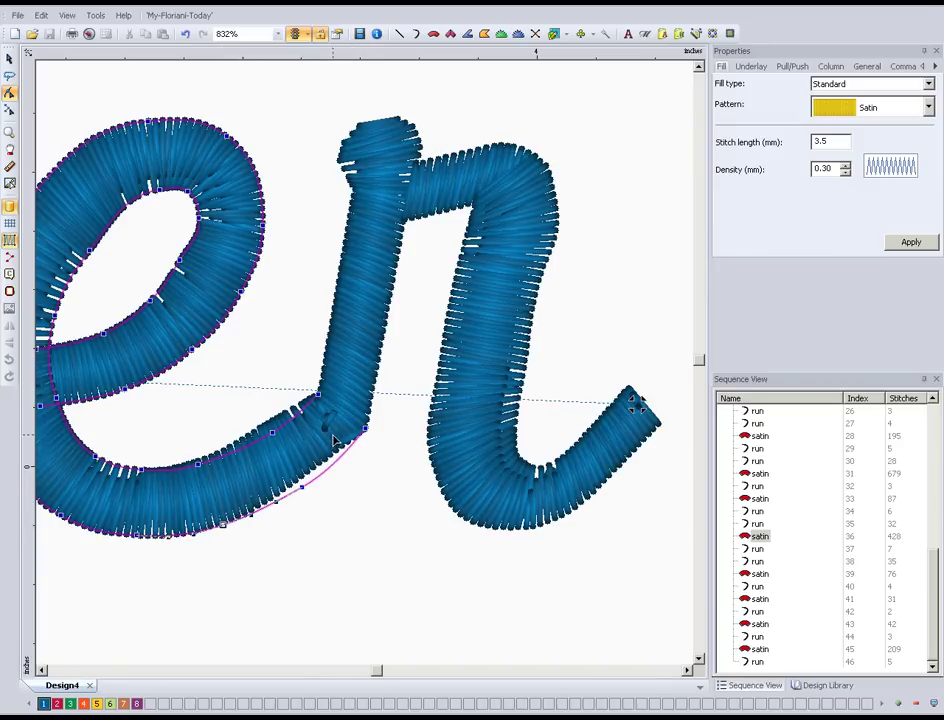
left_click(366, 431)
left_click(366, 431)
Step: Show the Entry/Exit points and pick the red exit point at the tip meeting the r
right_click(366, 431)
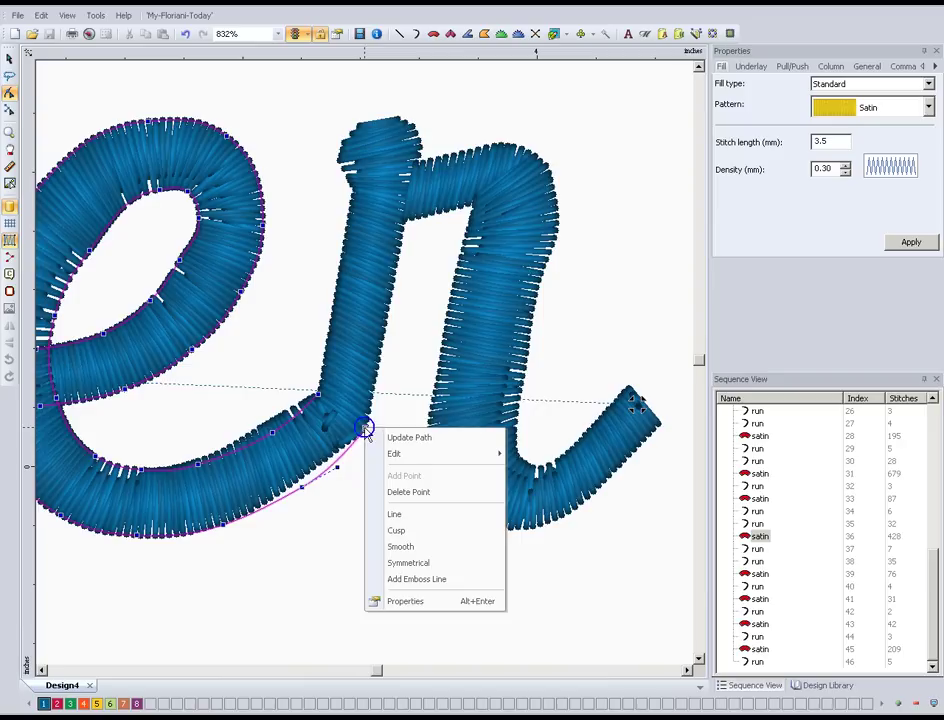
mouse_move(395, 456)
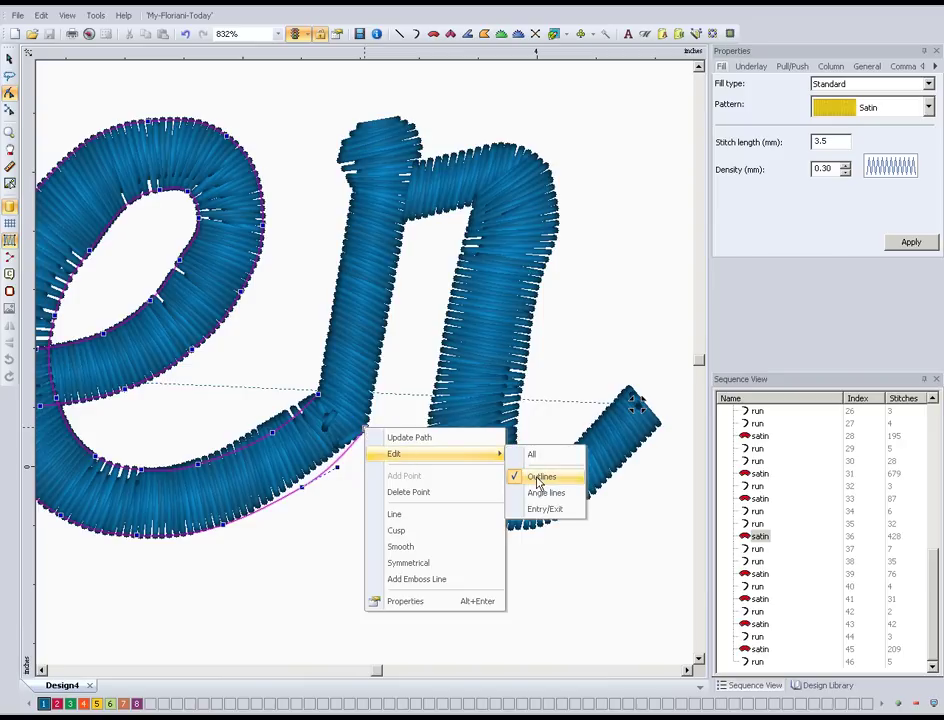
left_click(540, 510)
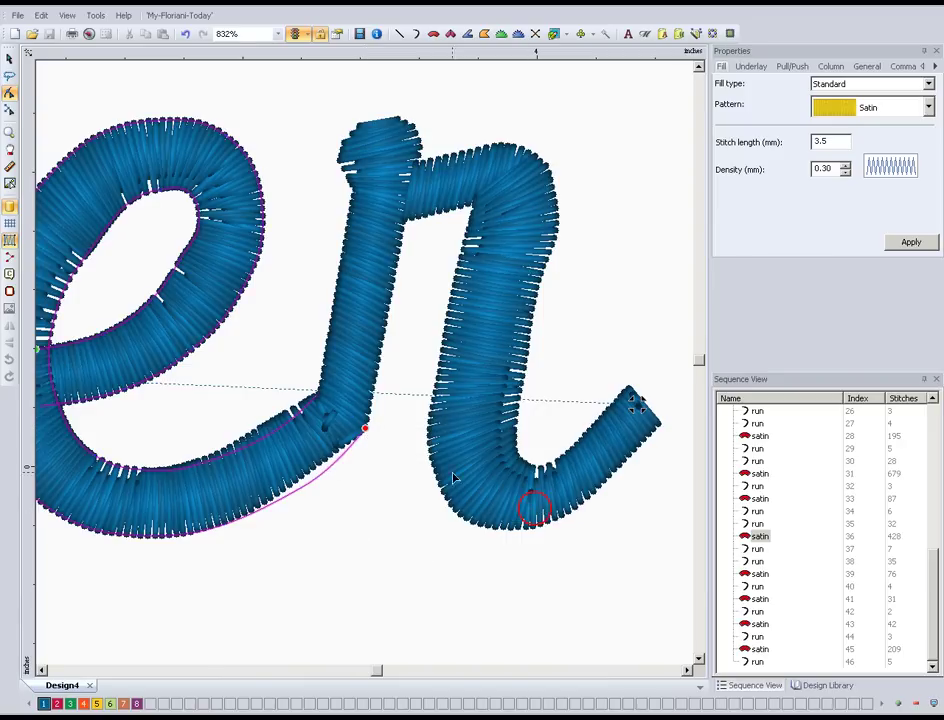
key("plus")
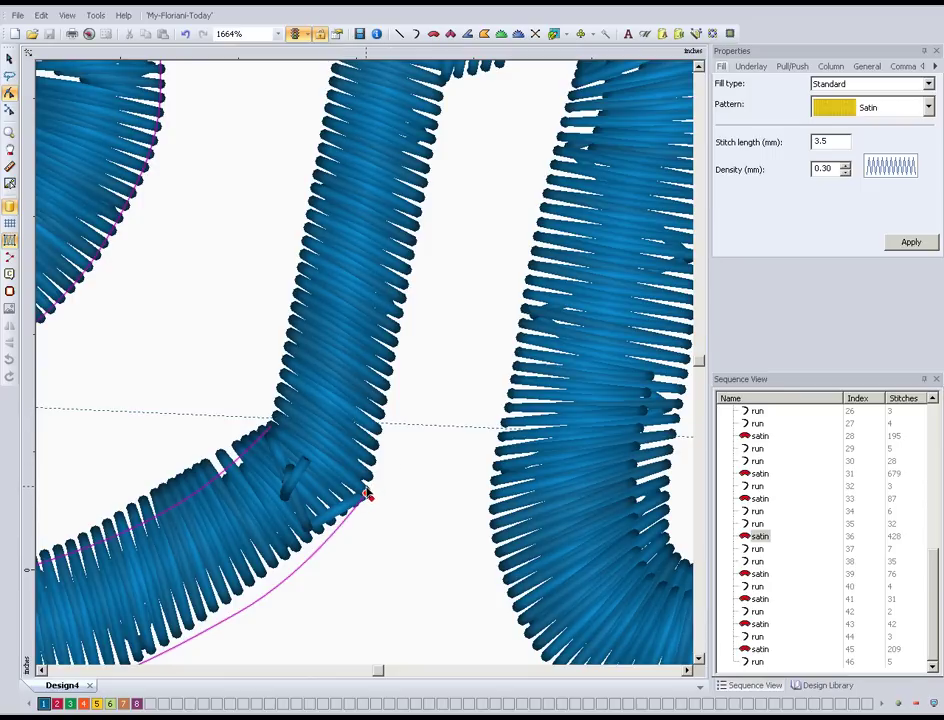
left_click(366, 493)
Step: Reselect the e–r connecting satin column and check the junction stitches at different zoom levels
left_click(296, 470)
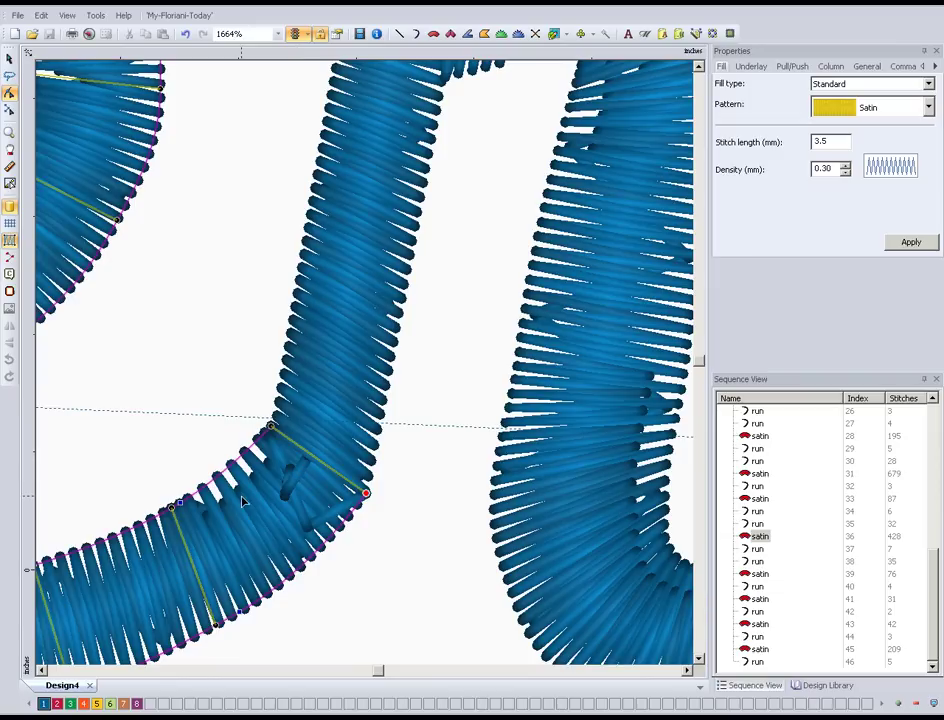
key("minus")
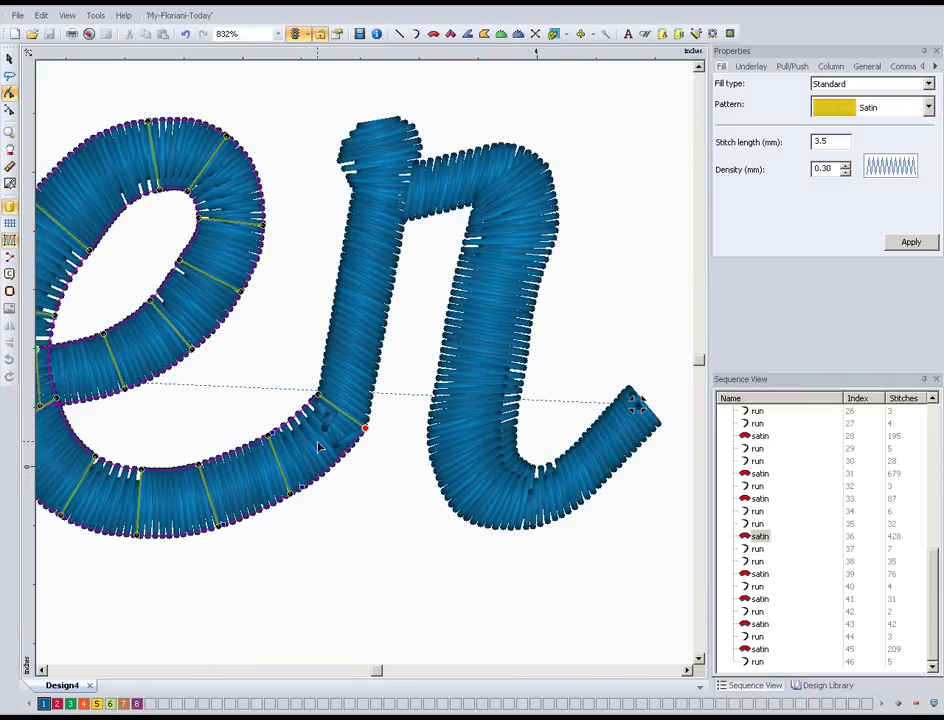
key("minus")
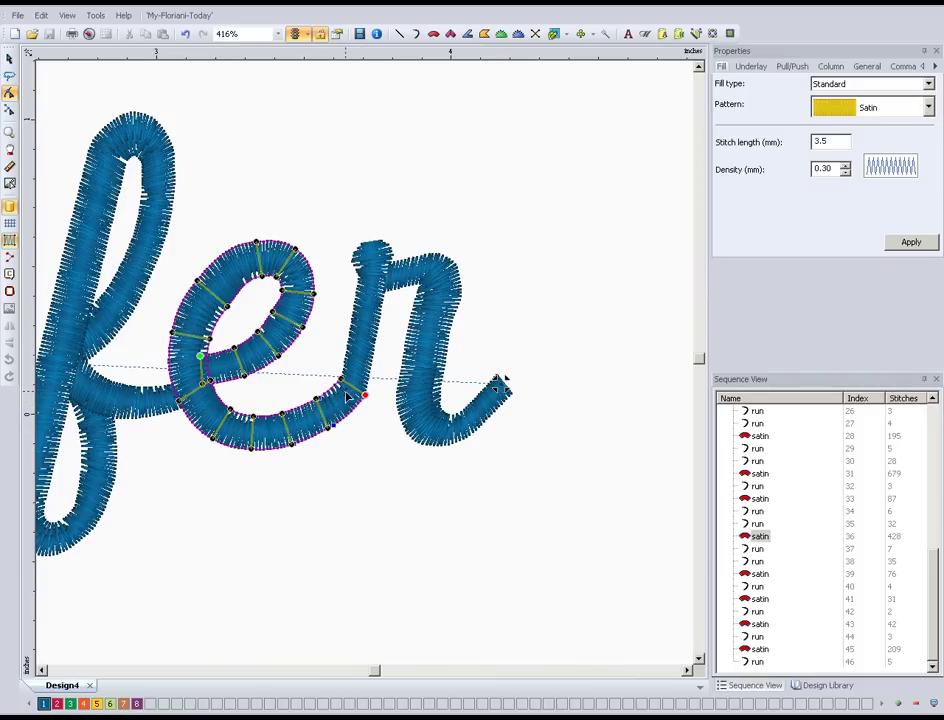
key("plus")
key("plus")
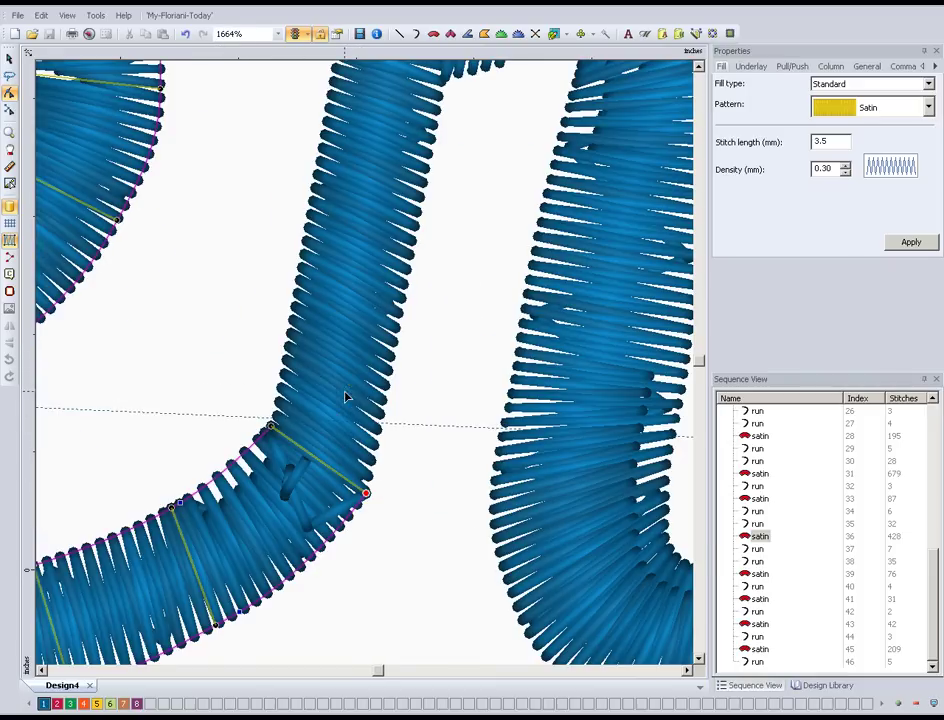
Step: Delete the short 7-stitch run object 37 inside the e–r junction, then deselect
left_click(290, 489)
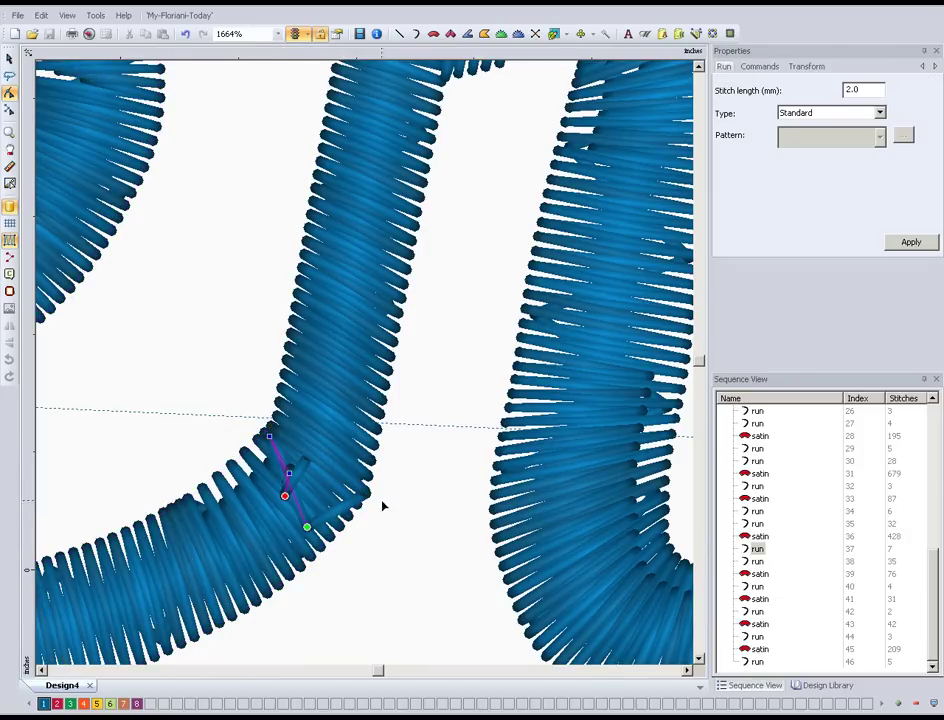
left_click(758, 549)
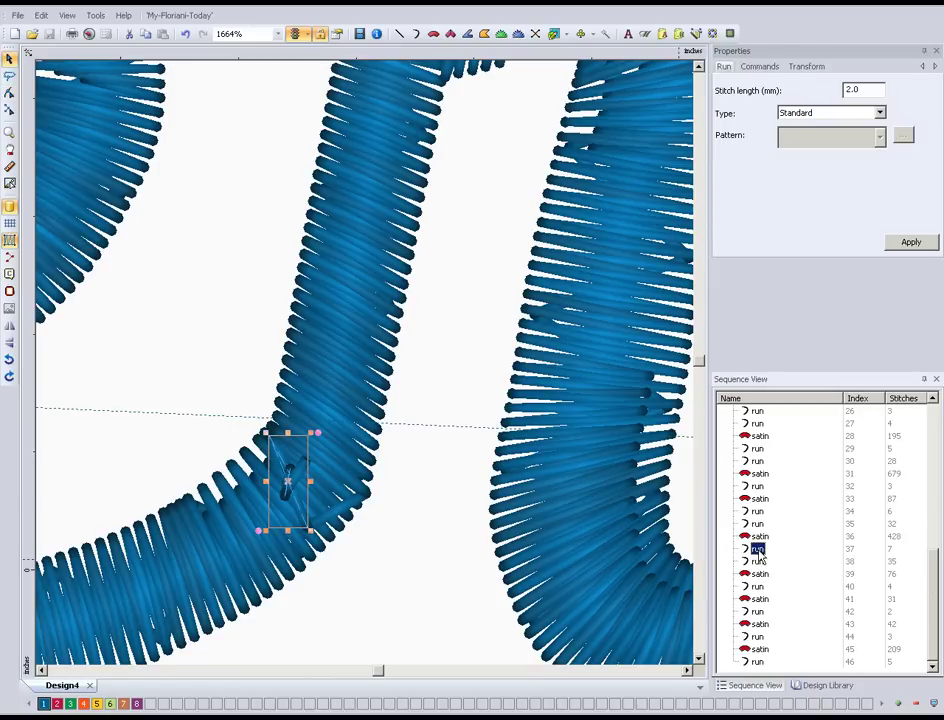
key("Delete")
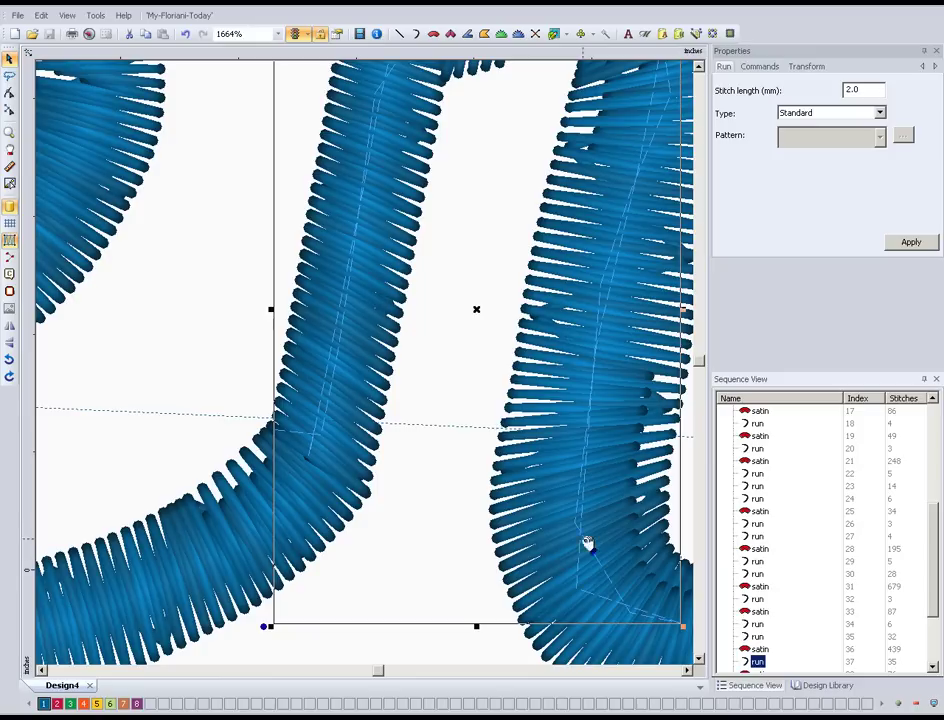
left_click(435, 545)
scroll(435, 545, "down", 2)
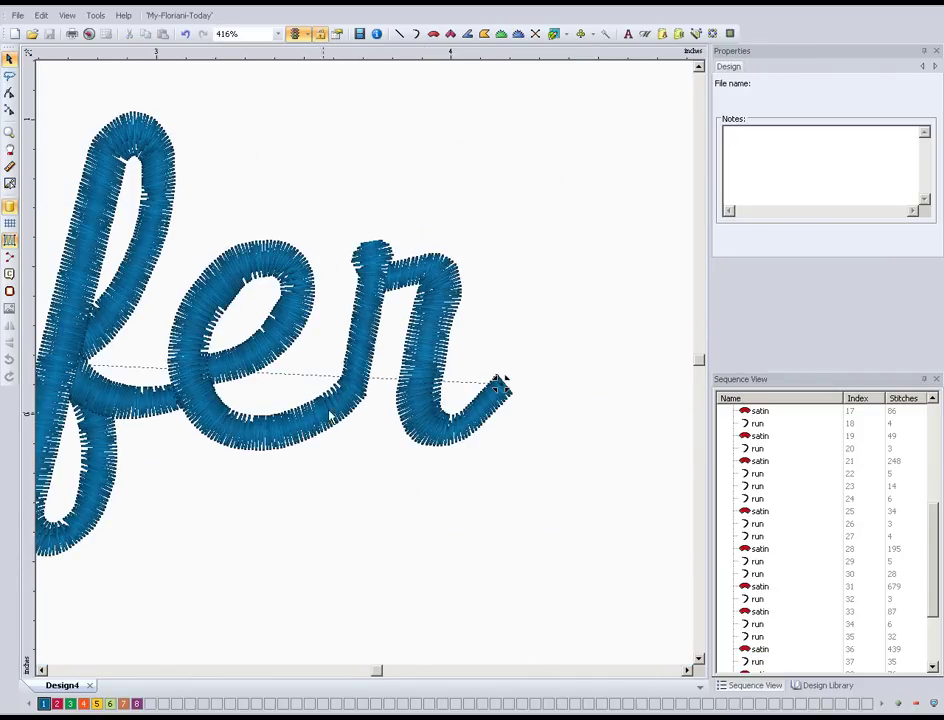
scroll(295, 450, "up", 2)
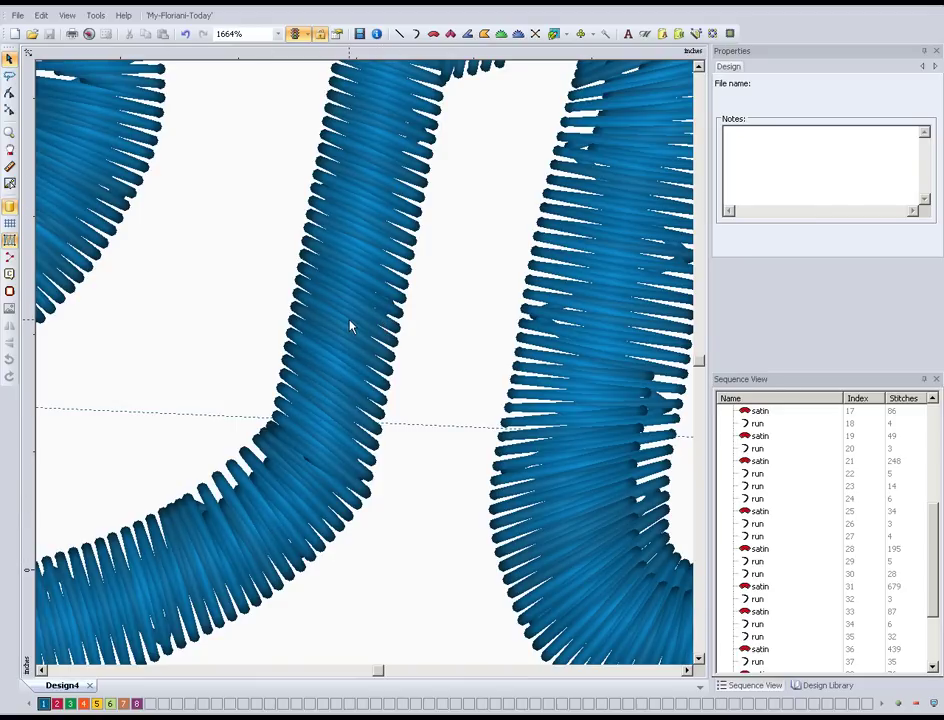
Step: Zoom out from 1664% to 104% to view the entire Jennifer lettering
scroll(341, 340, "down", 2)
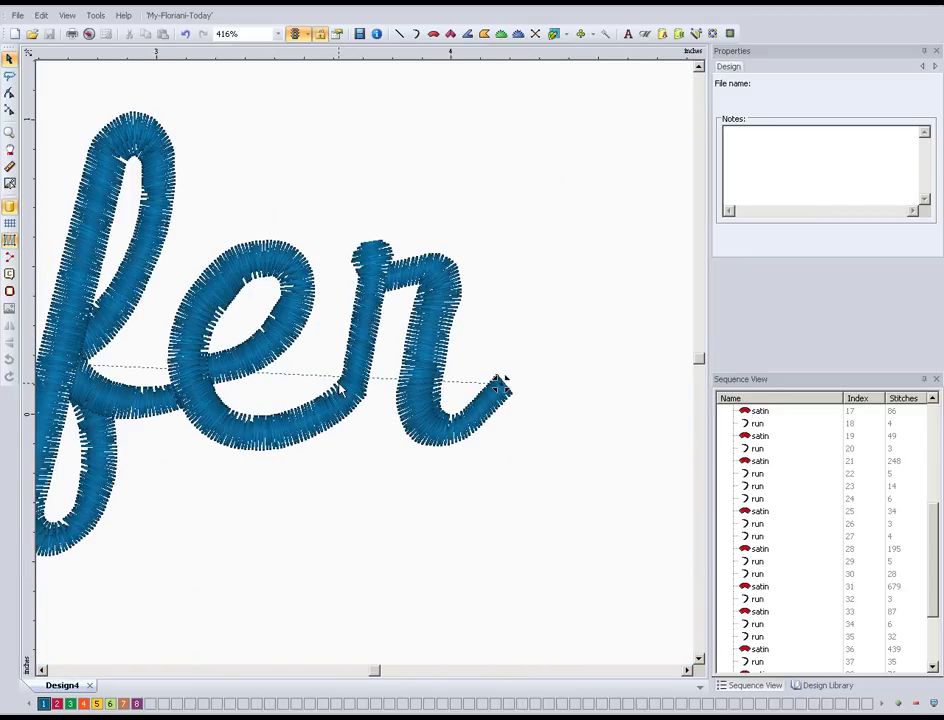
scroll(339, 388, "down", 1)
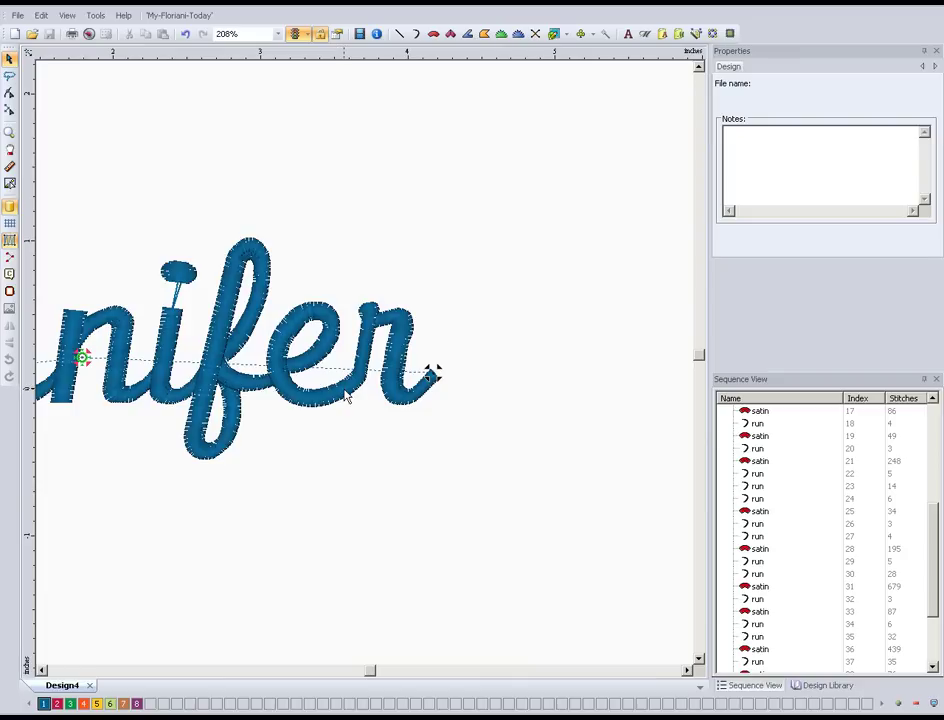
scroll(345, 397, "down", 1)
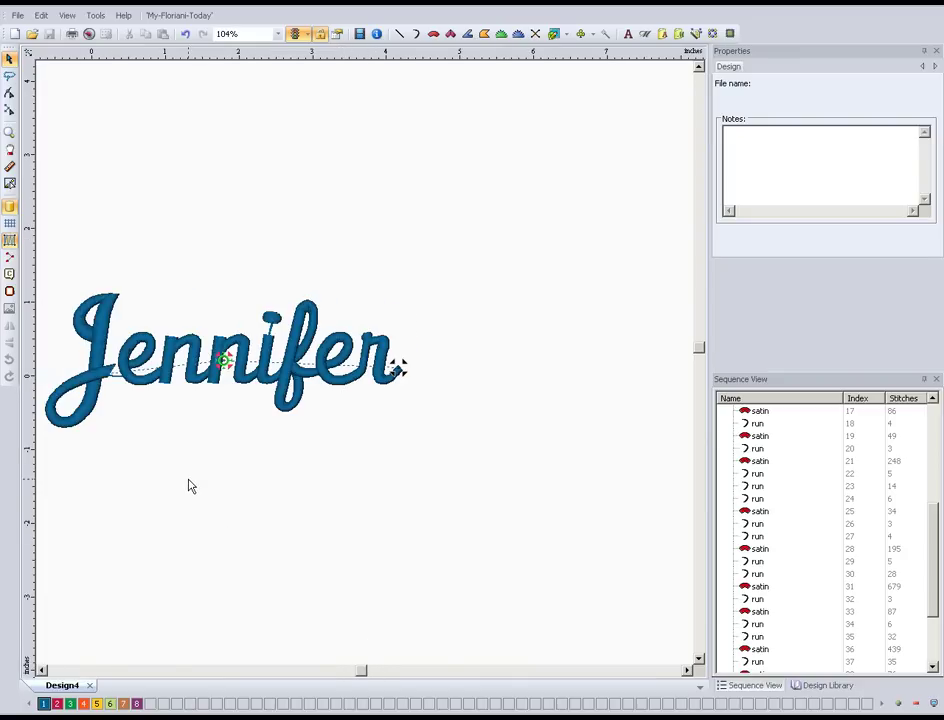